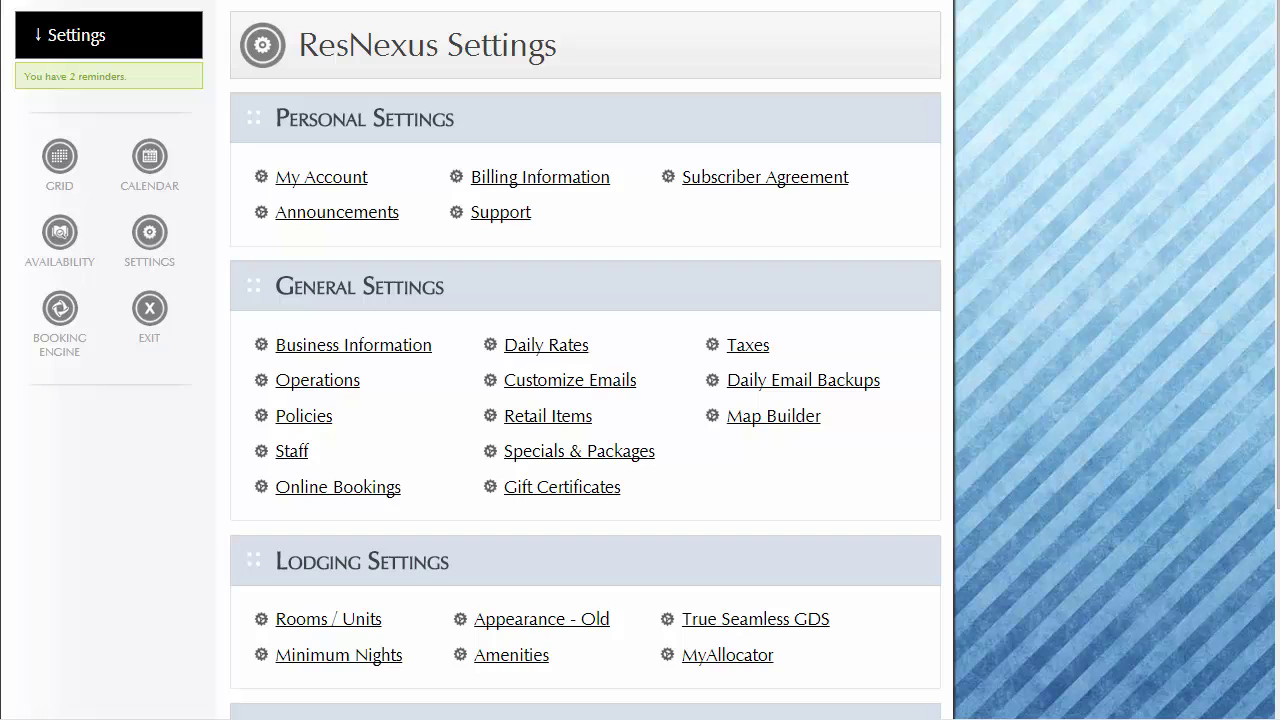
# Open Daily Rates under General Settings to show the Advanced Daily Rates chart
pyautogui.click(548, 347)
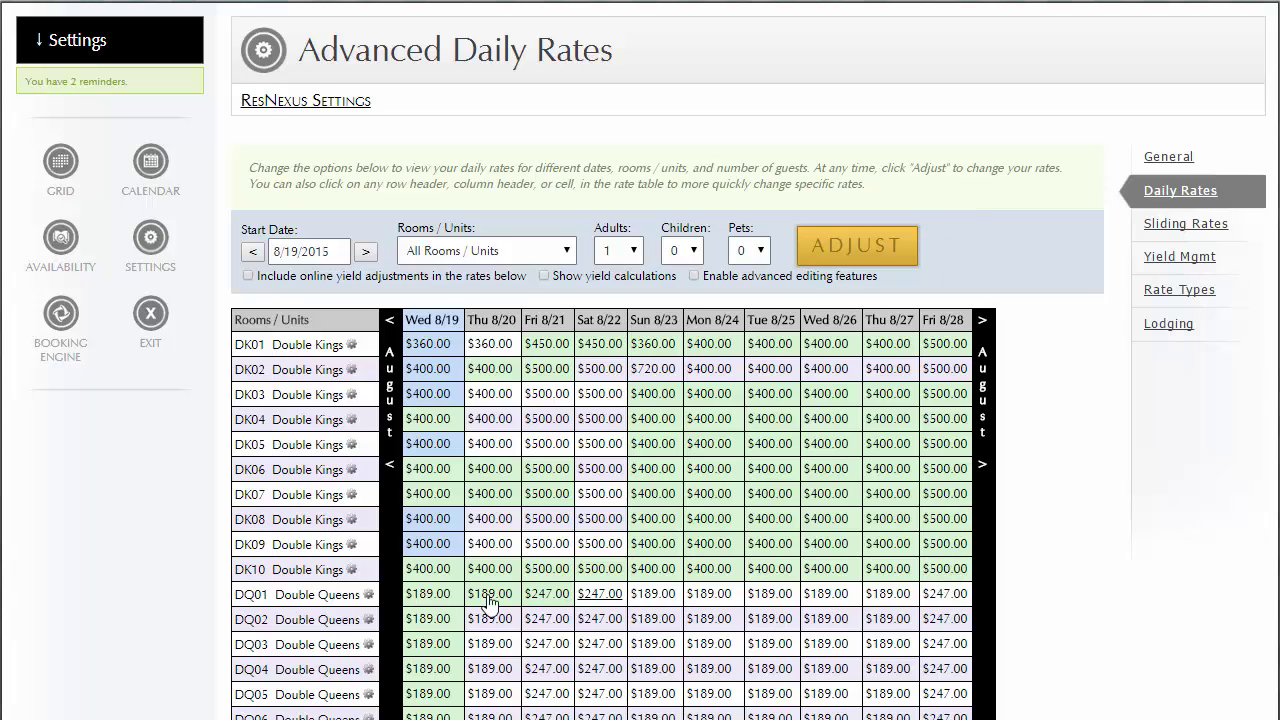
pyautogui.click(634, 256)
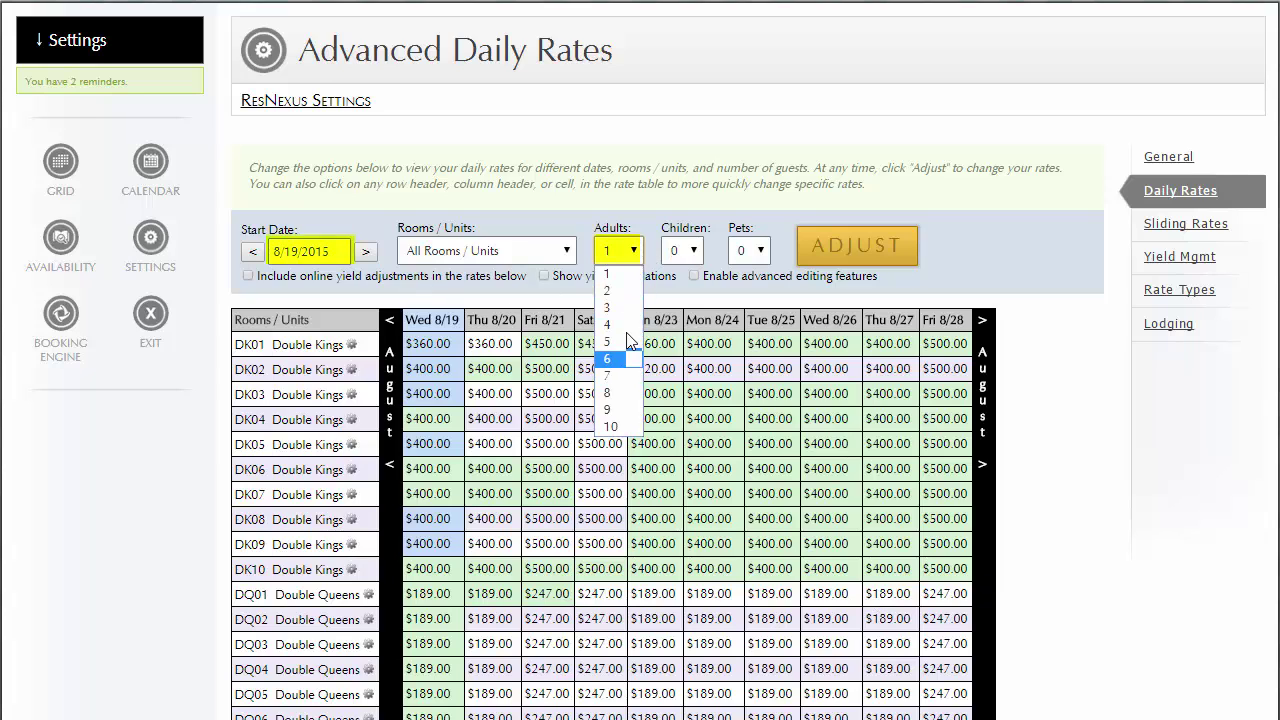
pyautogui.click(638, 250)
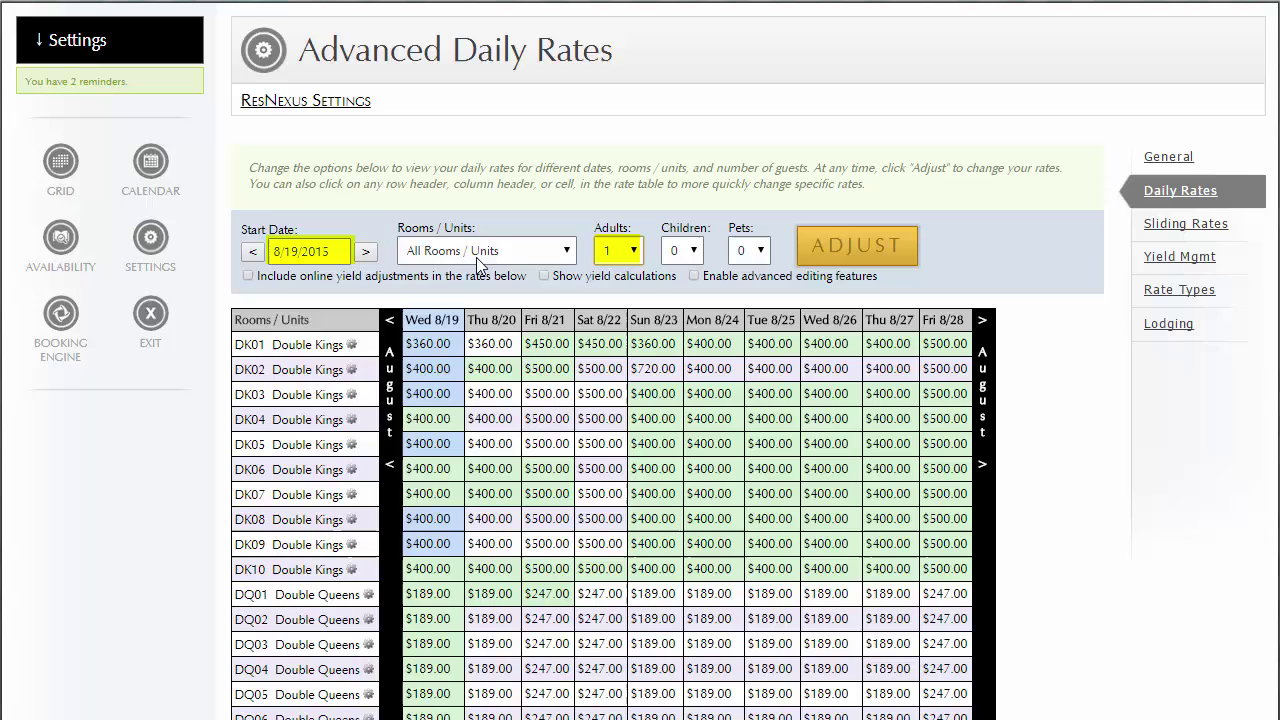
pyautogui.click(308, 250)
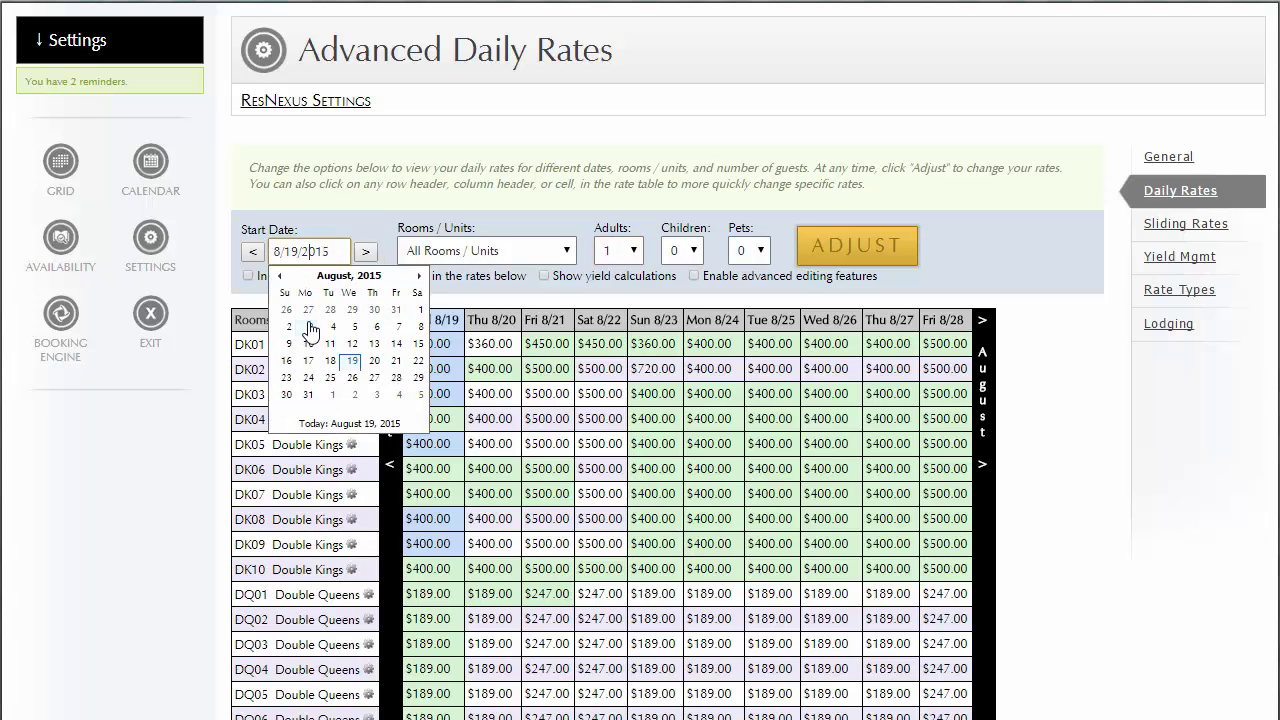
pyautogui.click(514, 253)
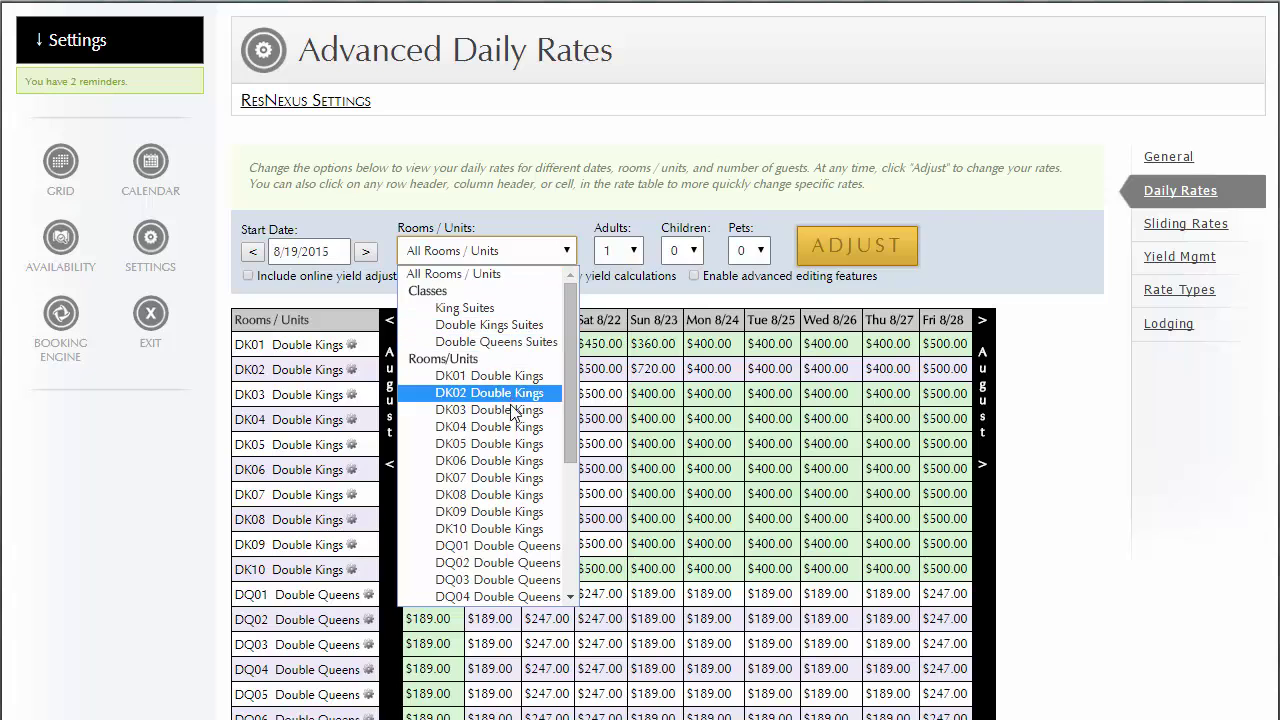
pyautogui.click(522, 256)
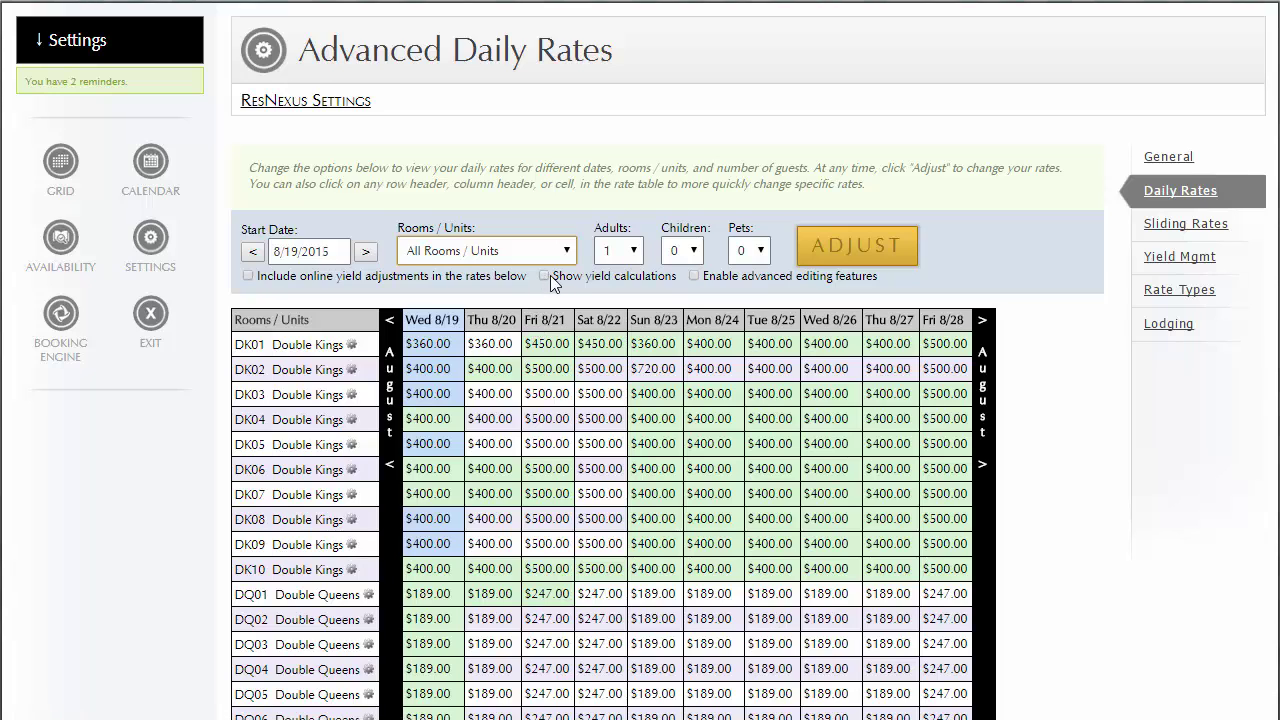
pyautogui.click(248, 277)
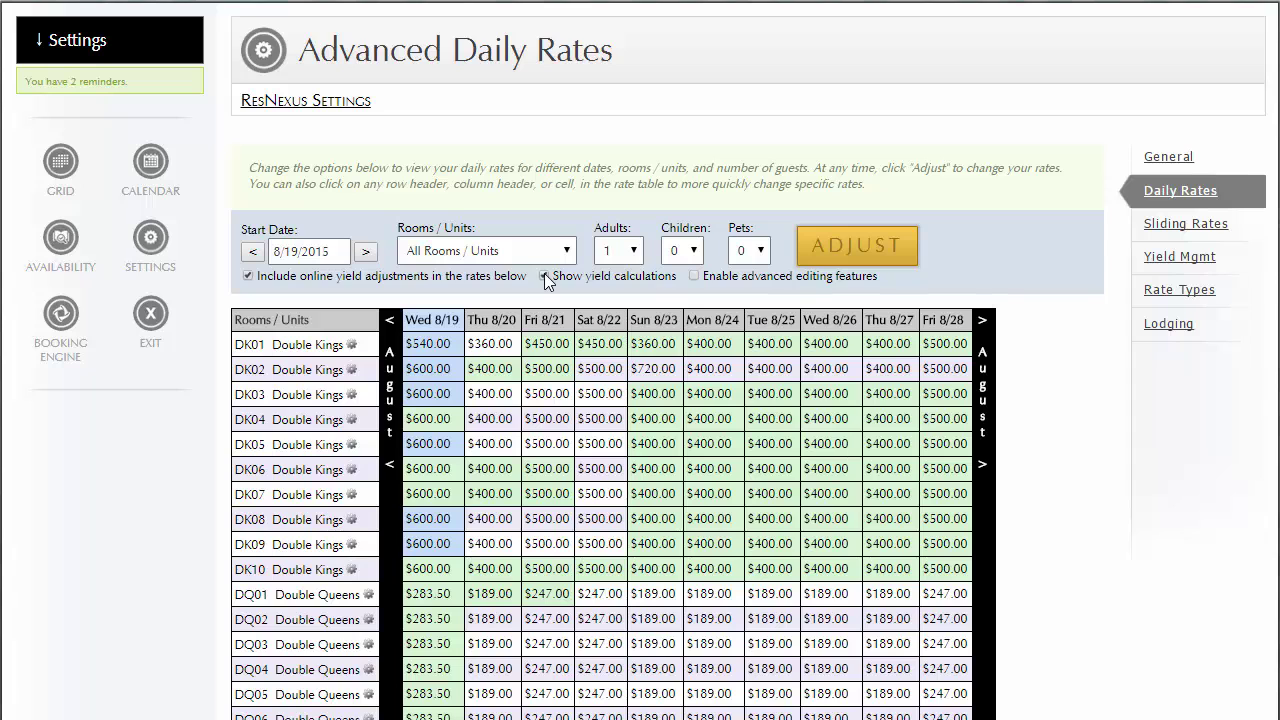
pyautogui.click(544, 276)
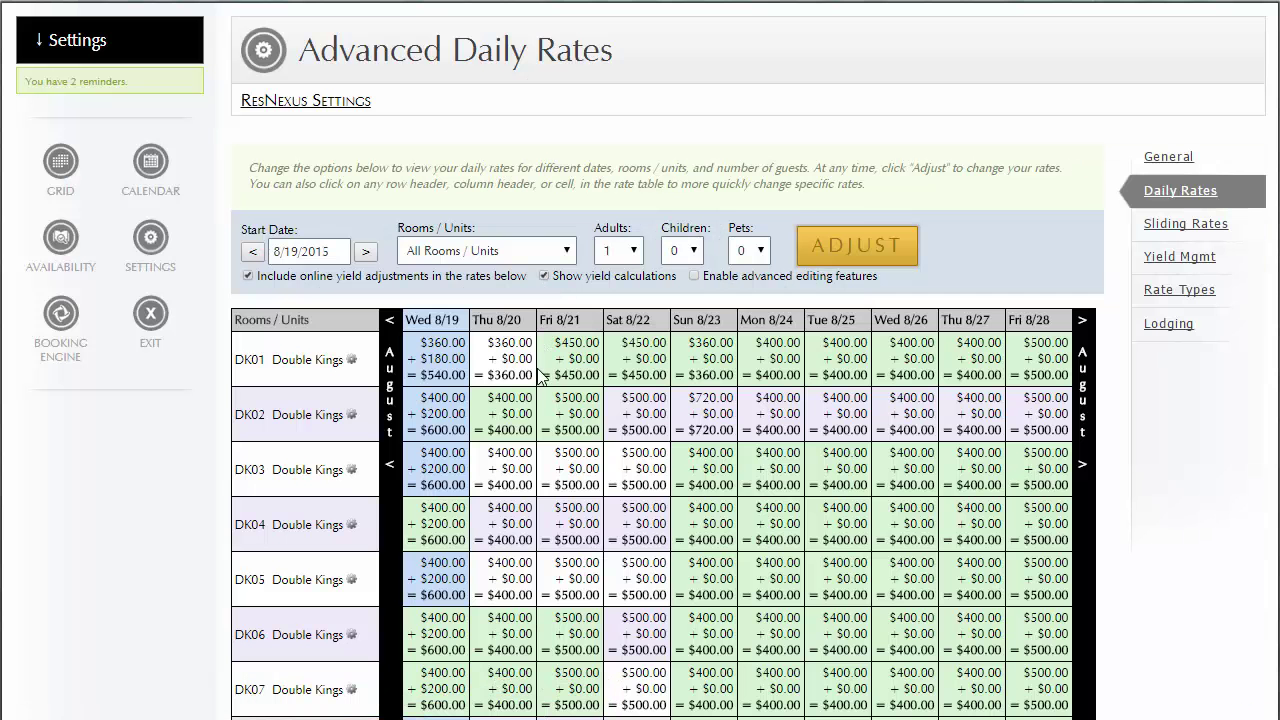
pyautogui.click(547, 279)
pyautogui.click(248, 276)
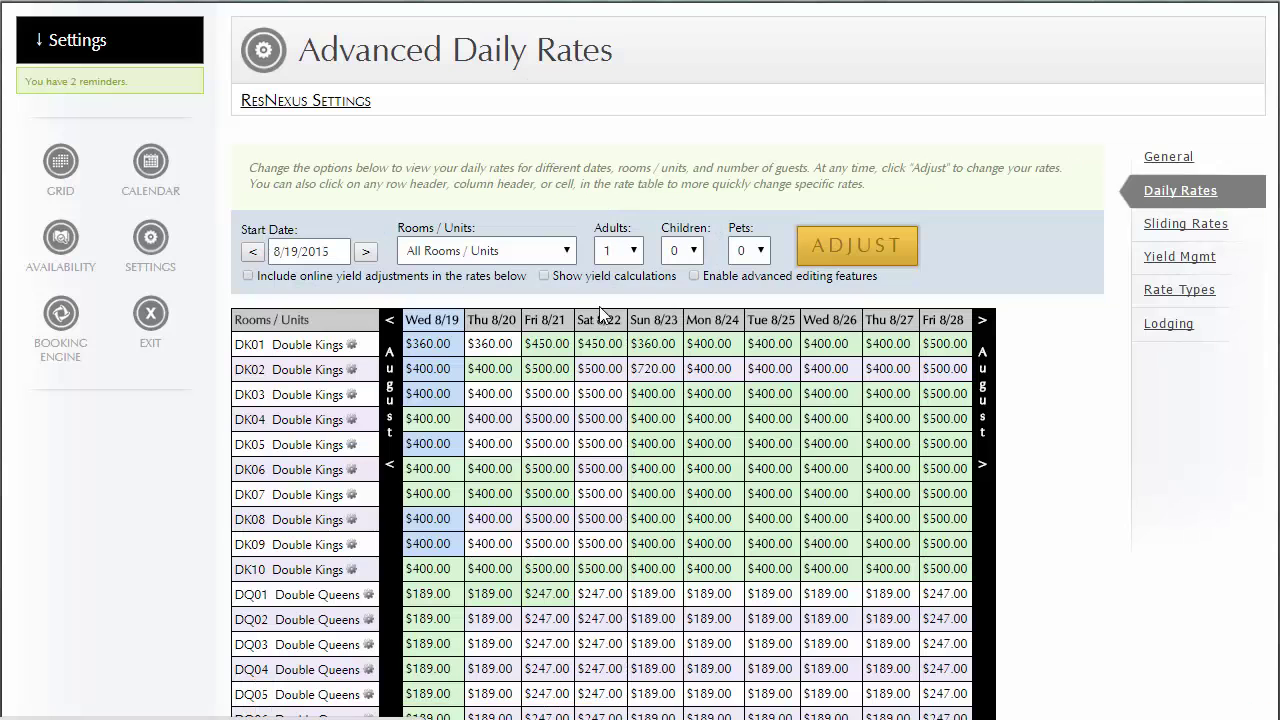
# Start the Adjust Rates wizard, try the Delete Rates option, then return to New Special Rate
pyautogui.click(855, 263)
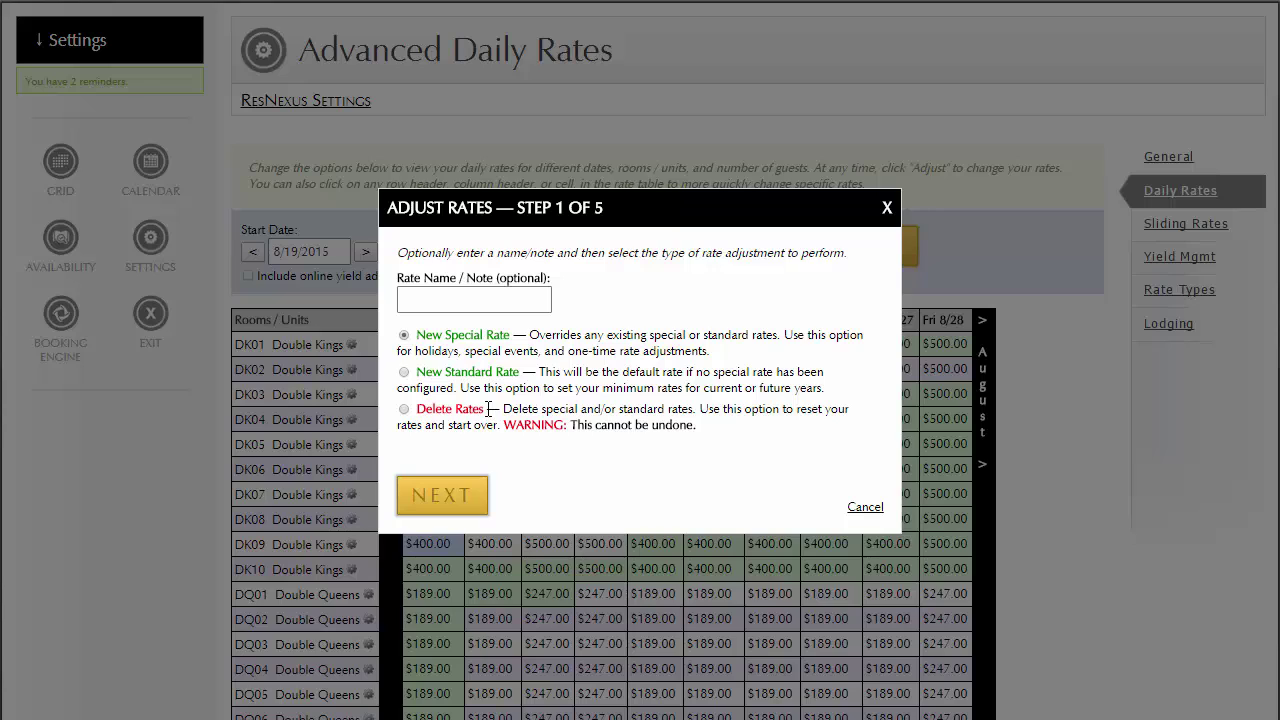
pyautogui.click(404, 409)
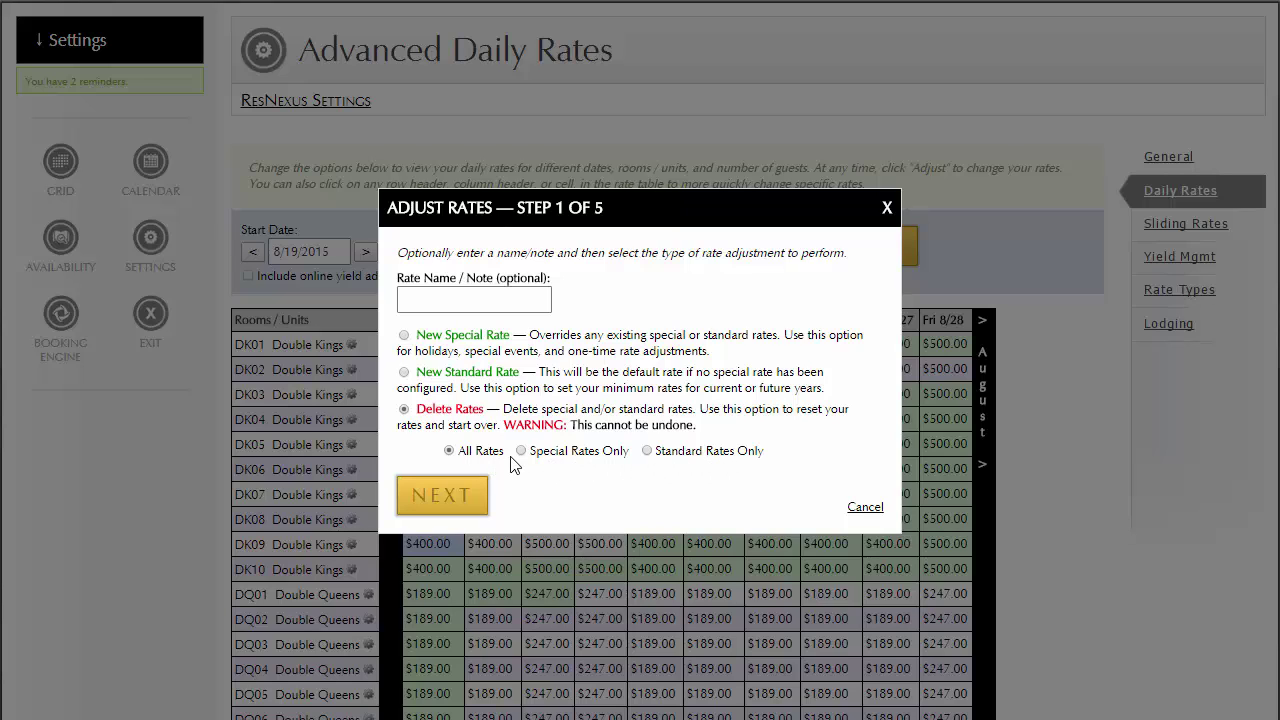
pyautogui.click(405, 337)
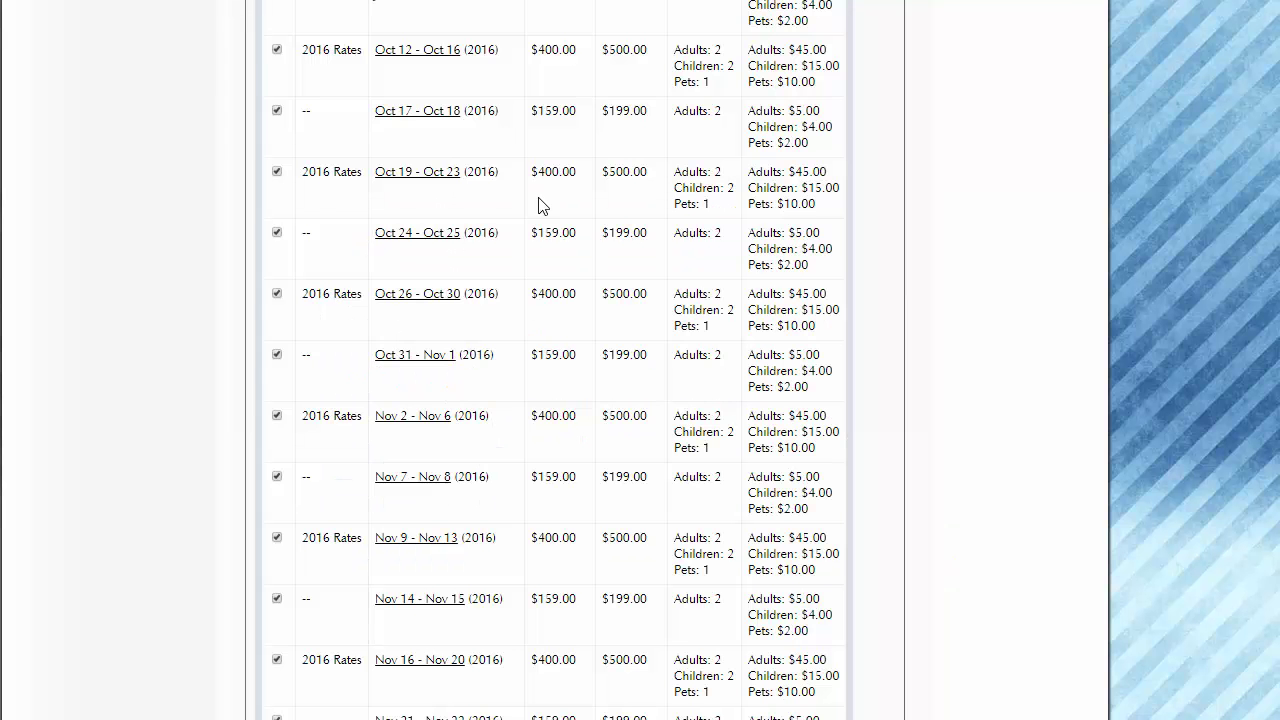
# Review the Delete Rates special-rates-only sub-option, then reselect New Special Rate
pyautogui.scroll(5, 545, 230)
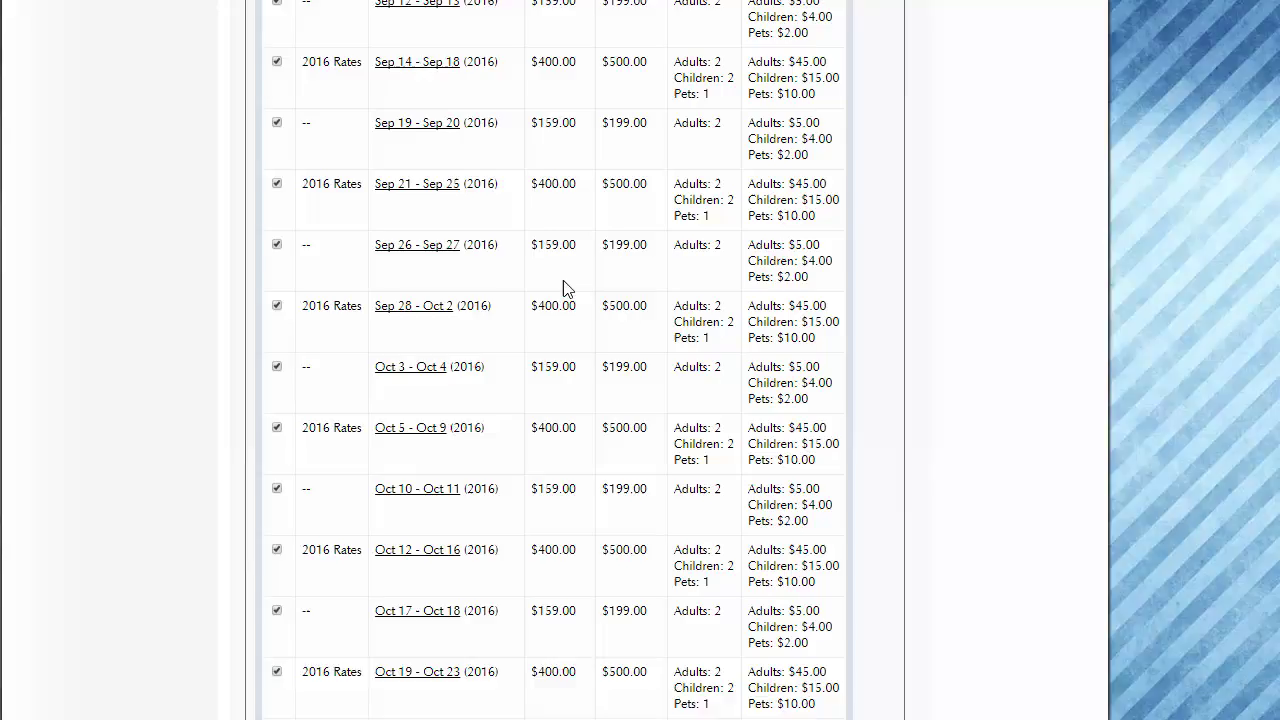
pyautogui.scroll(10, 570, 288)
pyautogui.scroll(5, 580, 291)
pyautogui.scroll(10, 578, 270)
pyautogui.scroll(10, 575, 252)
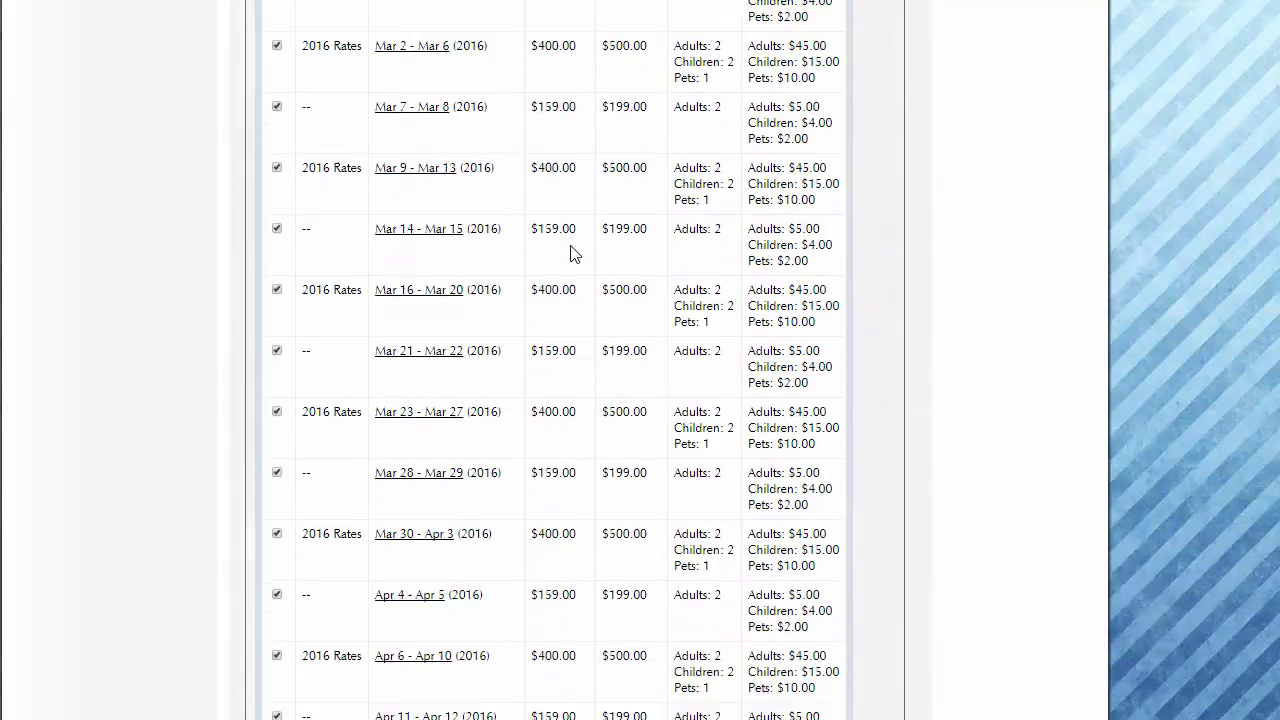
pyautogui.scroll(8, 574, 251)
pyautogui.scroll(10, 570, 252)
pyautogui.scroll(2, 567, 258)
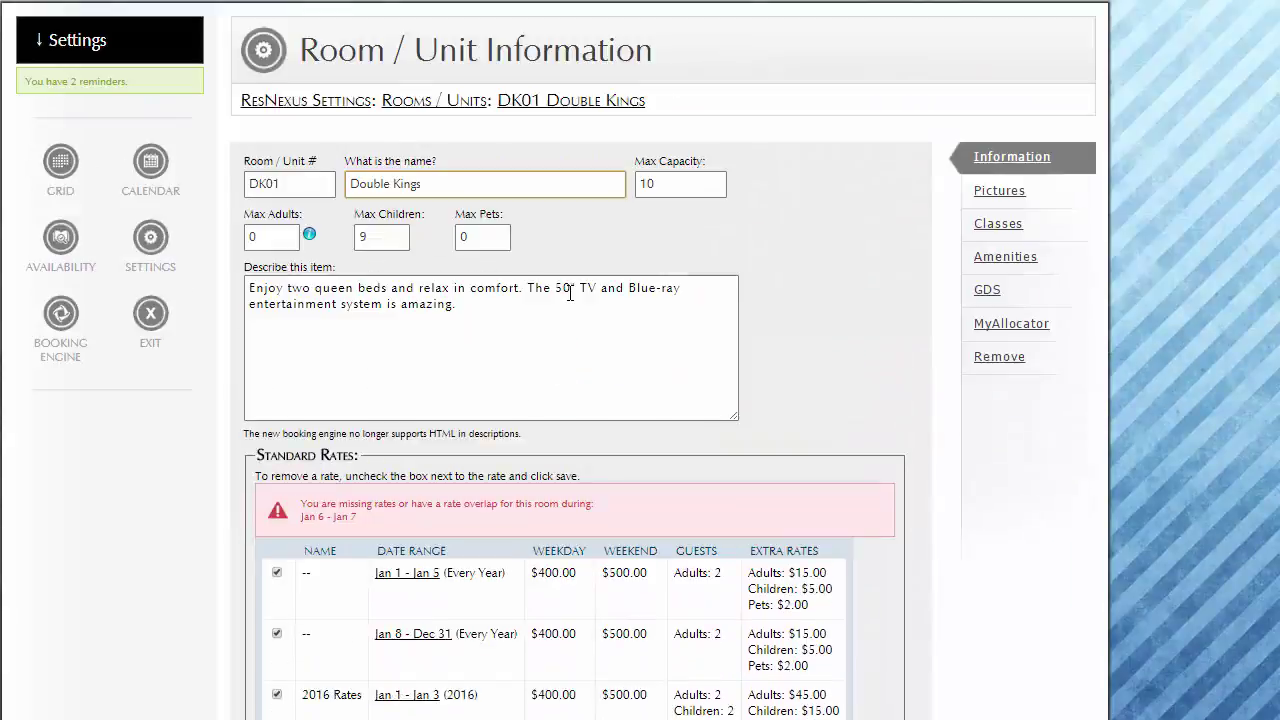
pyautogui.scroll(-6, 580, 300)
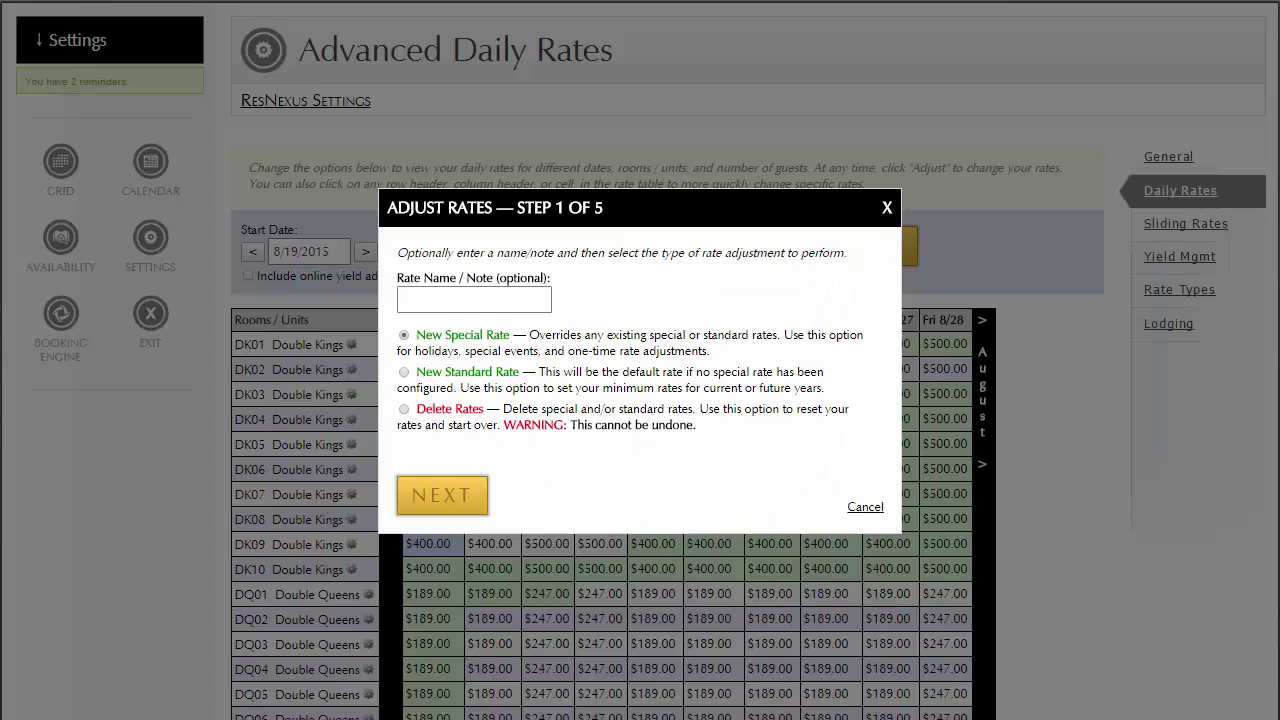
pyautogui.click(404, 410)
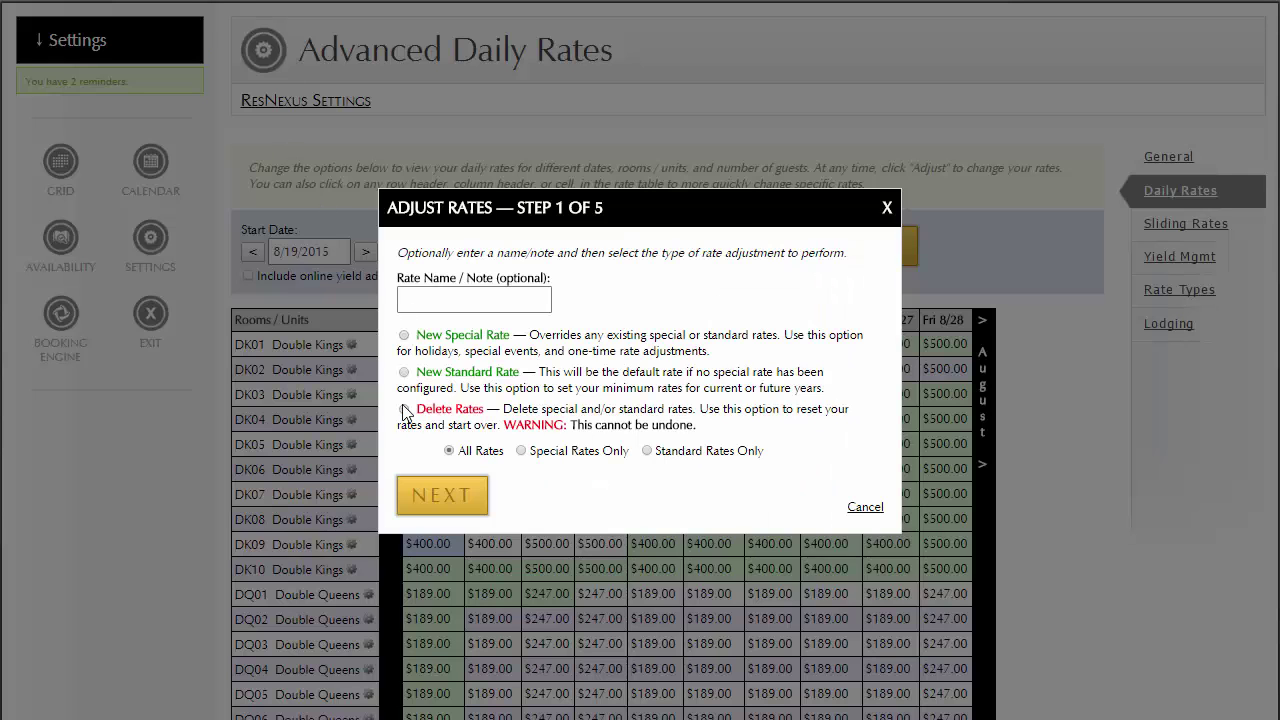
pyautogui.click(521, 451)
pyautogui.click(405, 337)
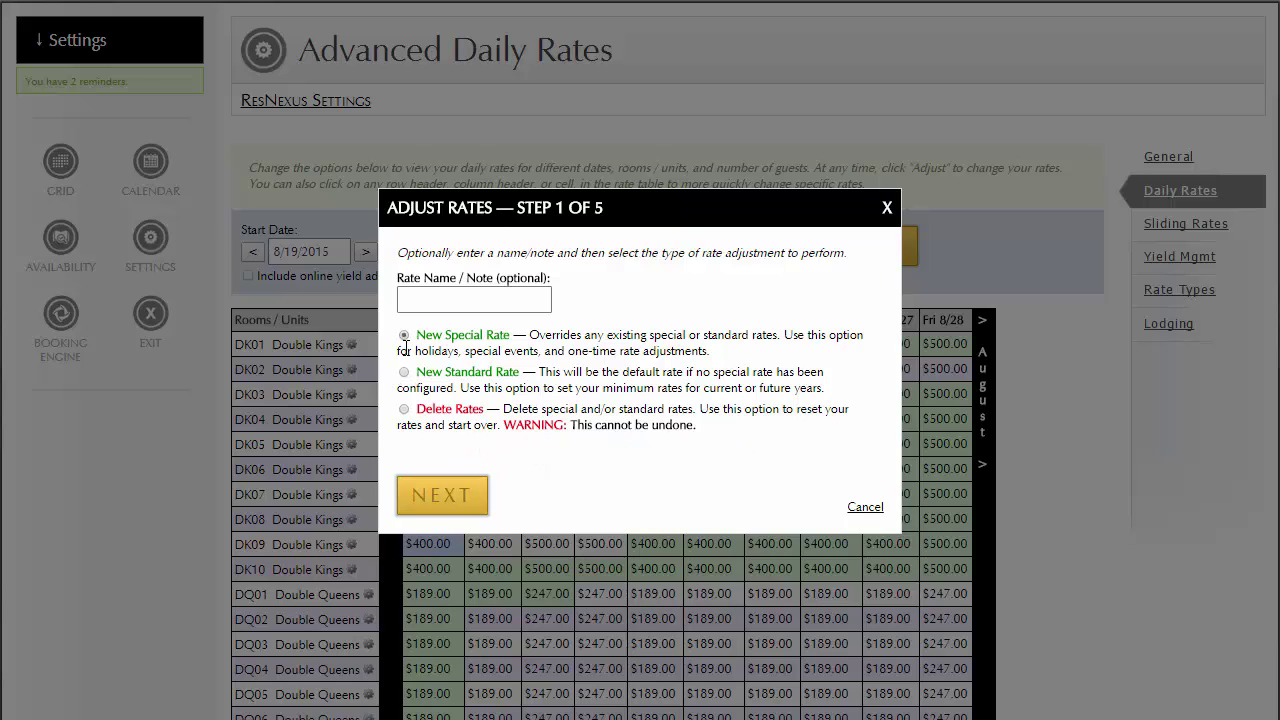
# In Step 2, set the range 8/19/2015 to 8/28/2015 with all seven weekdays checked
pyautogui.click(443, 497)
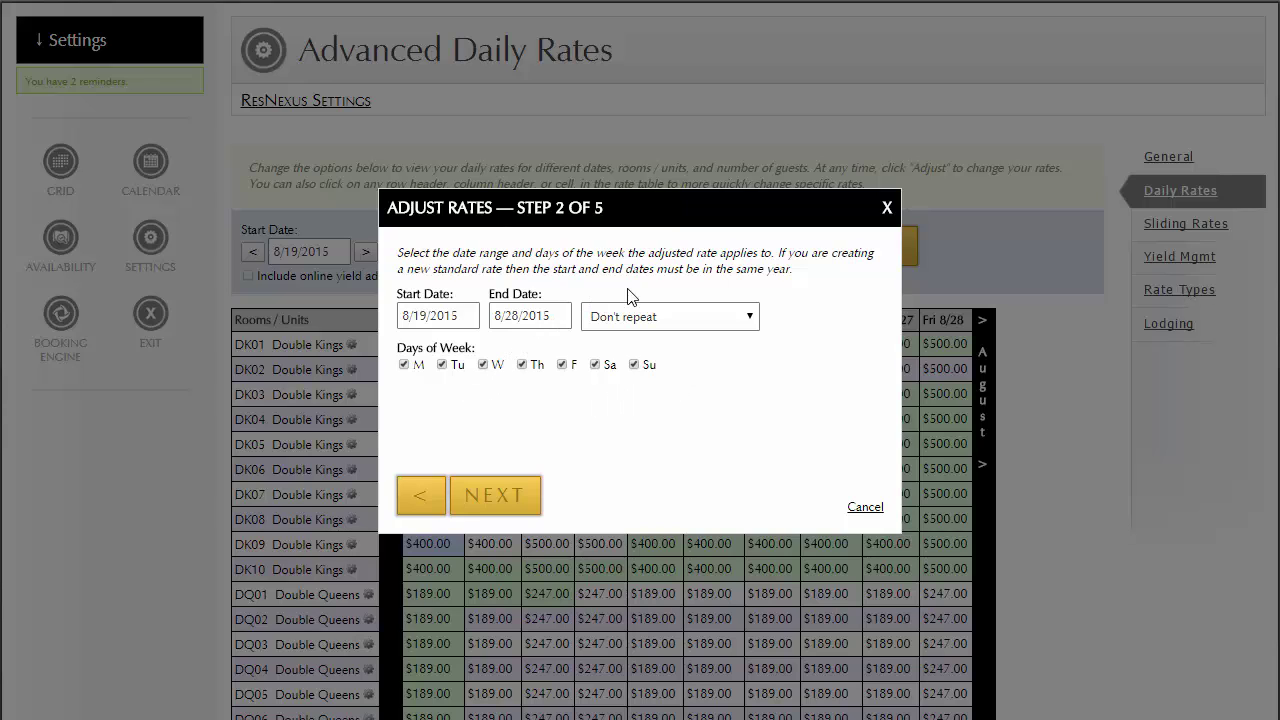
pyautogui.click(421, 496)
pyautogui.click(433, 503)
pyautogui.click(447, 315)
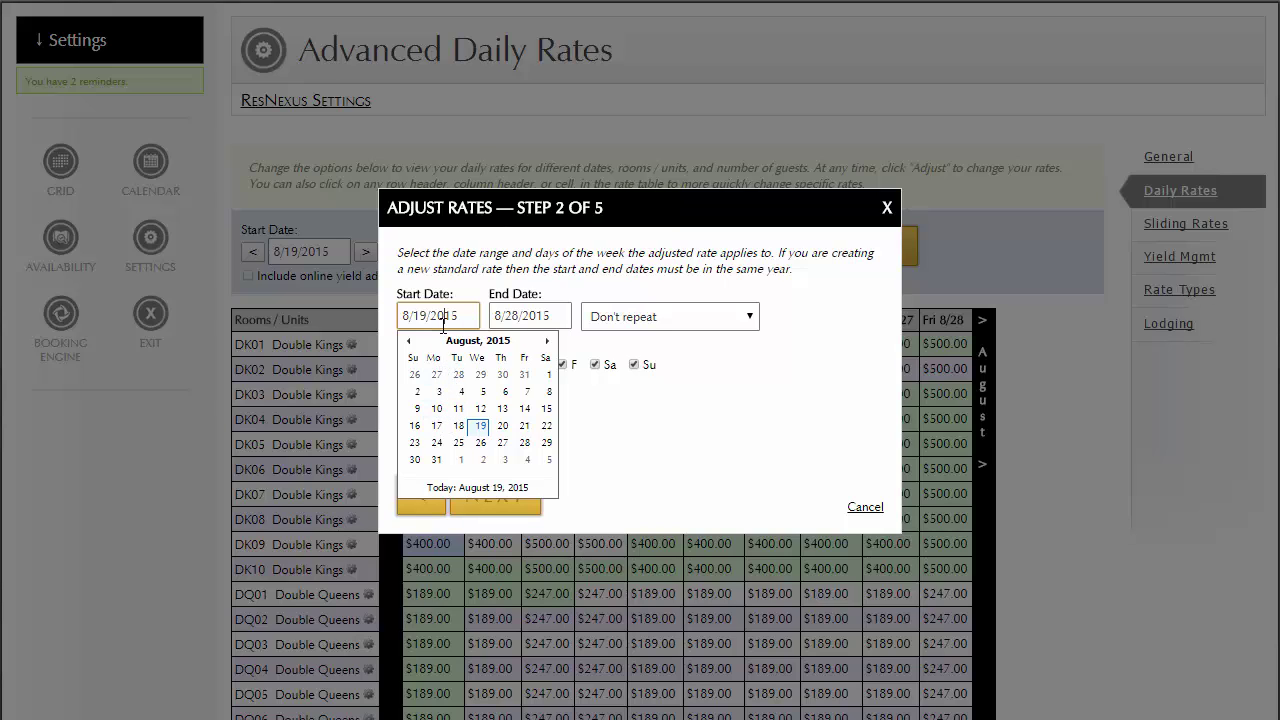
pyautogui.click(518, 318)
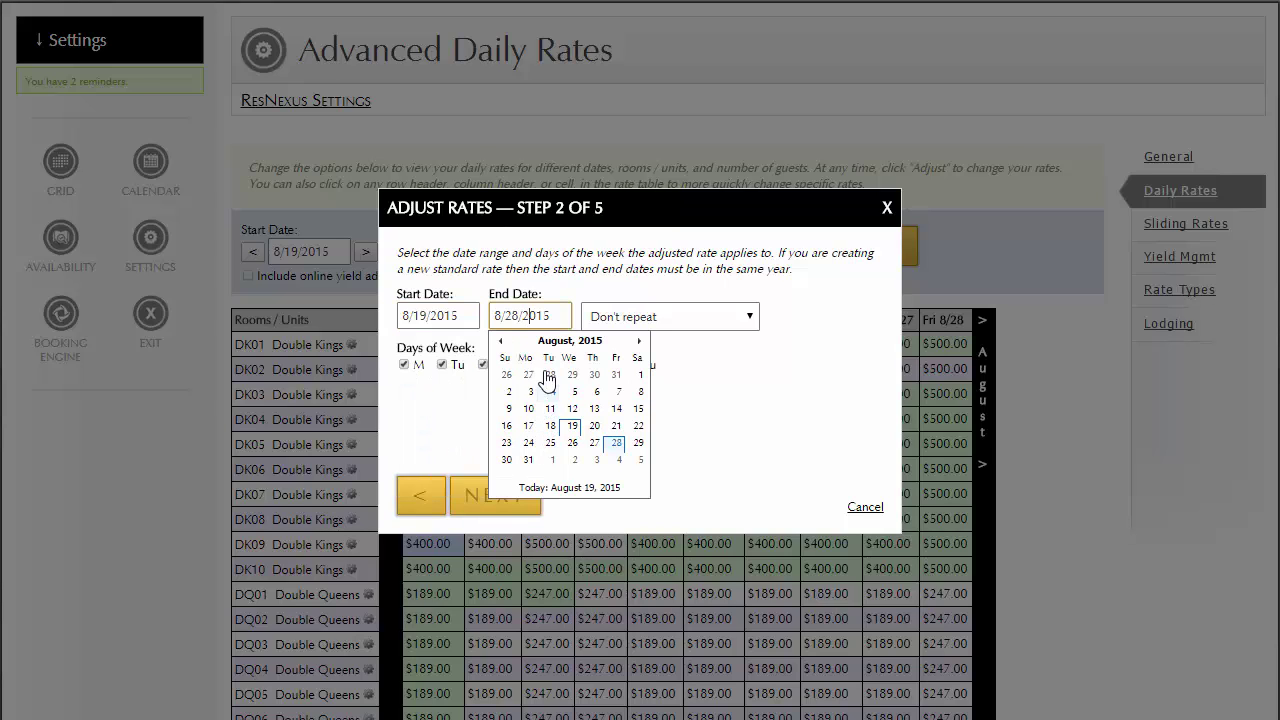
pyautogui.click(491, 493)
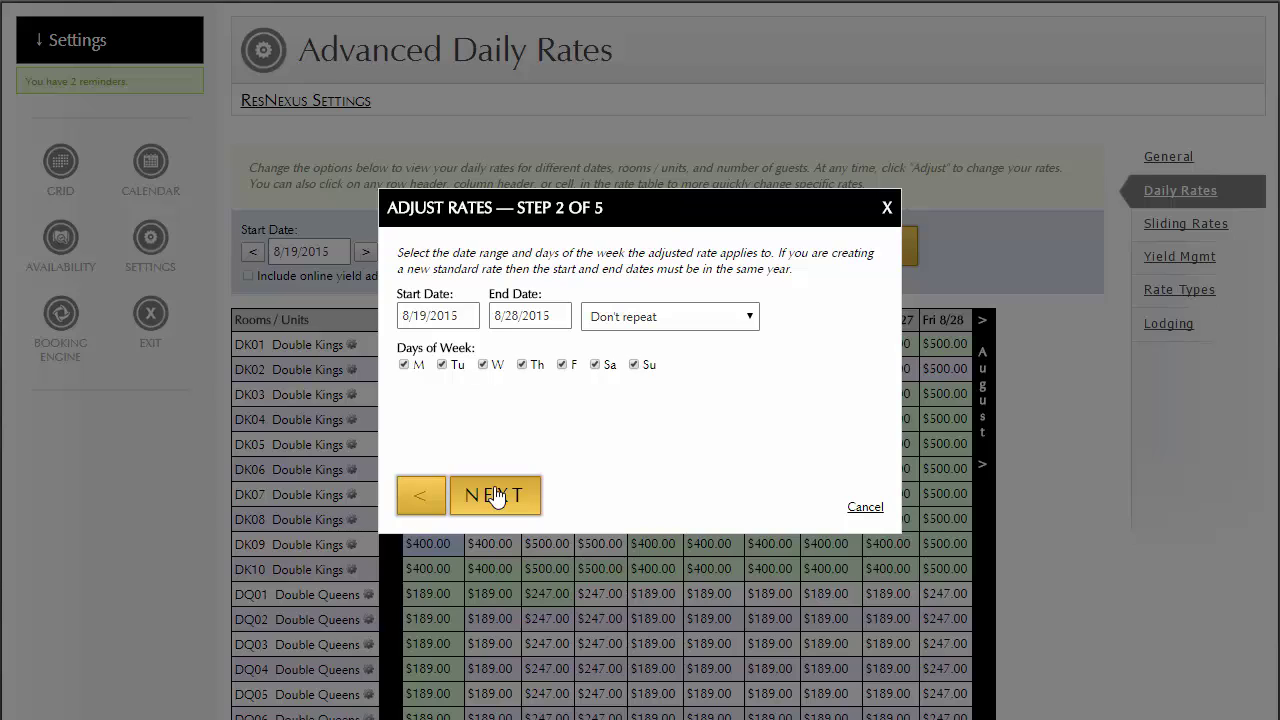
# In Step 3, keep All Rooms / Units and 1 adult, then proceed to rate entry
pyautogui.click(494, 497)
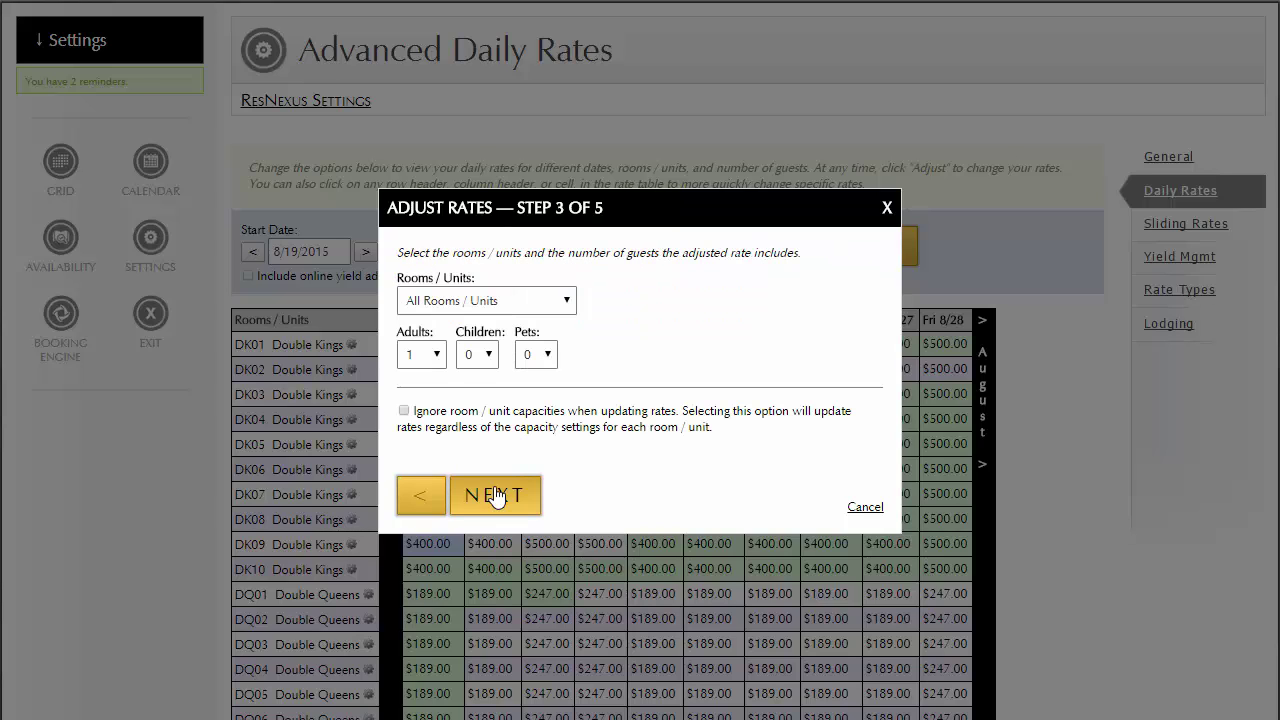
pyautogui.click(500, 302)
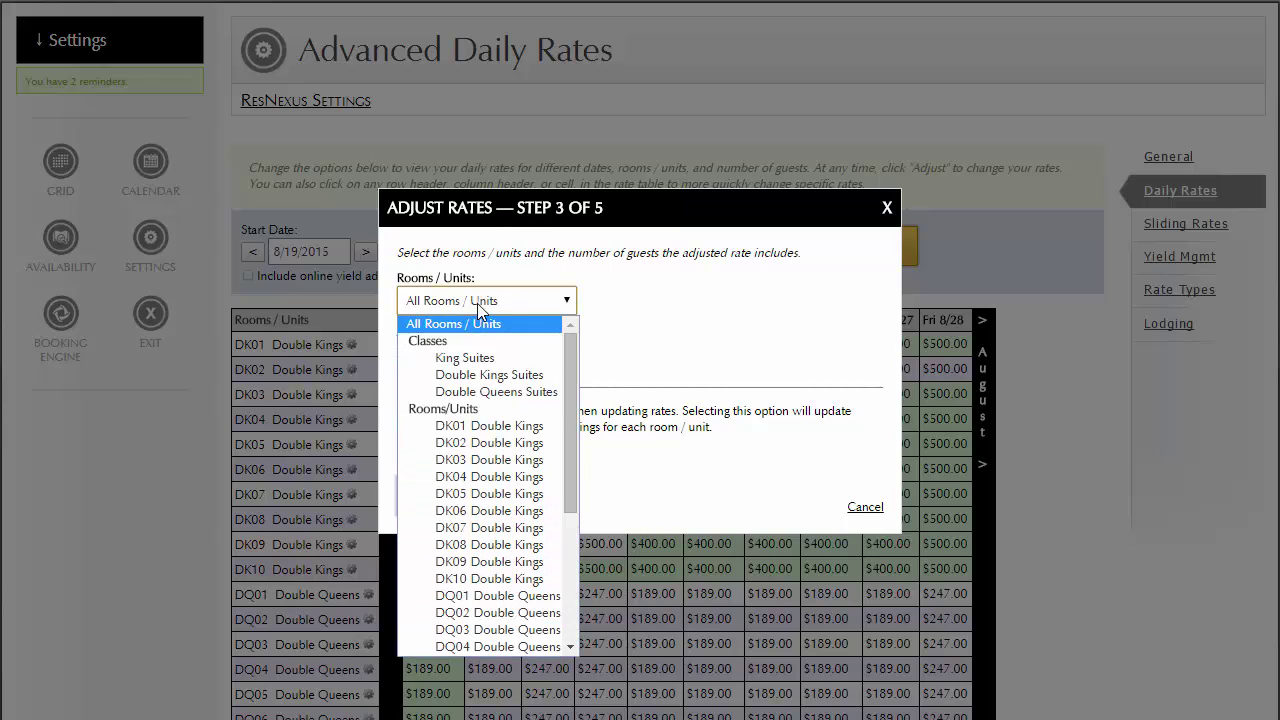
pyautogui.click(455, 324)
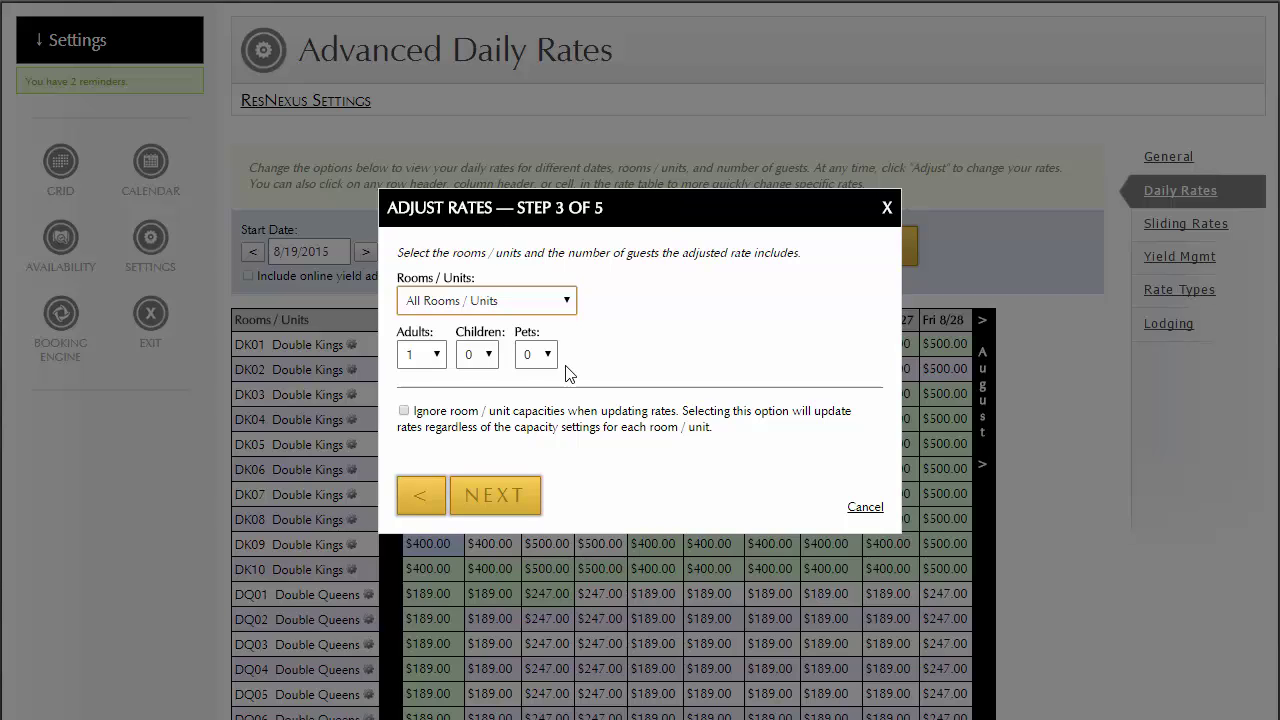
pyautogui.click(474, 512)
# Reach the Step 5 review, attempt saving unverified, and dismiss the 'Please verify the changes' alert
pyautogui.click(474, 512)
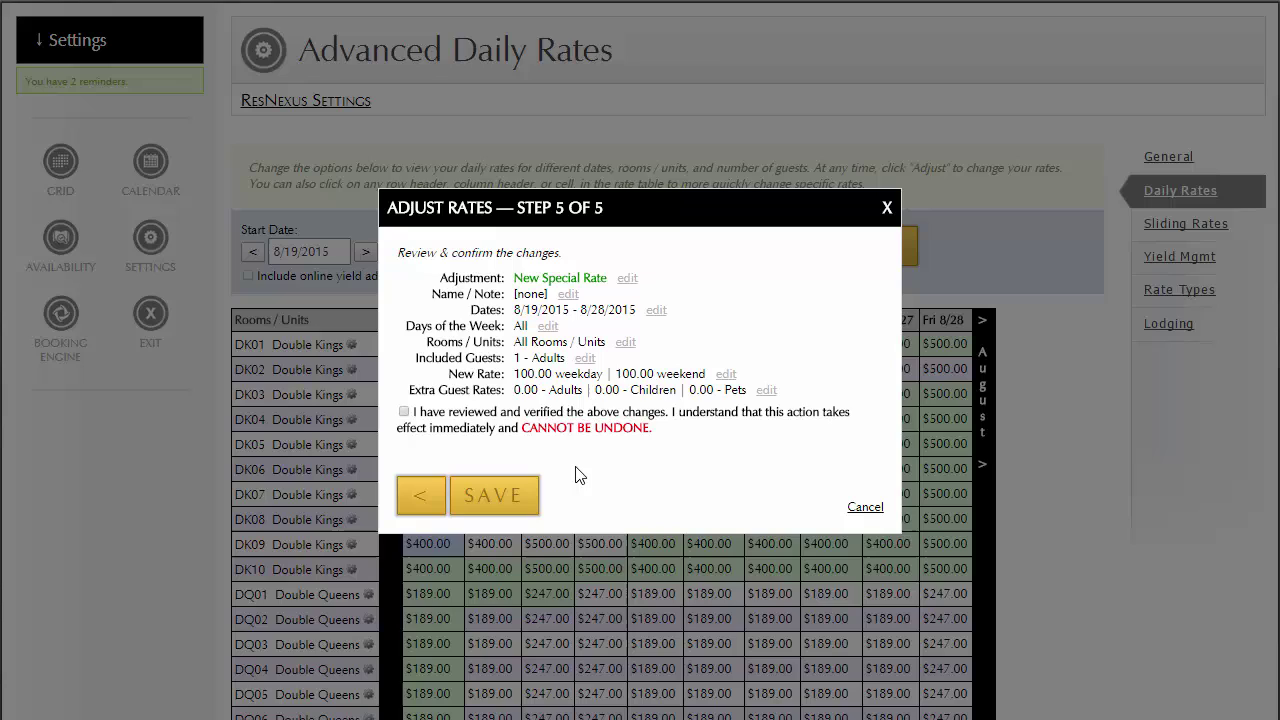
pyautogui.click(497, 508)
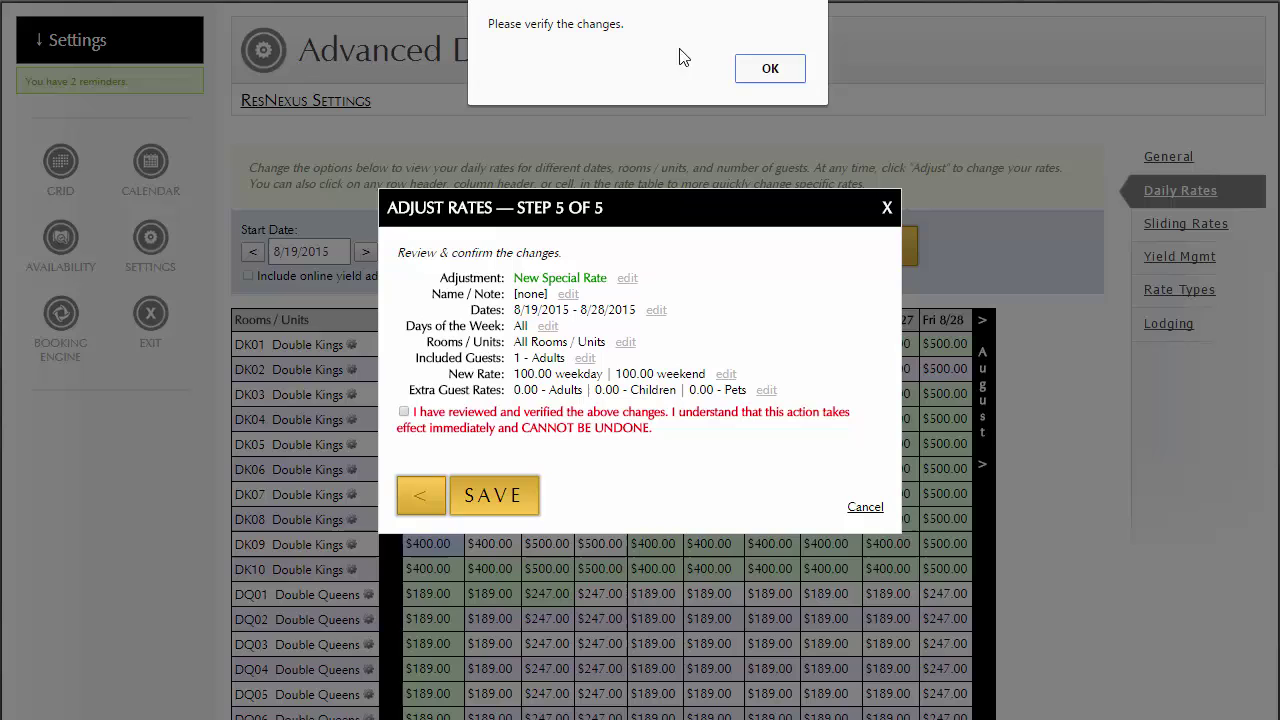
pyautogui.click(766, 70)
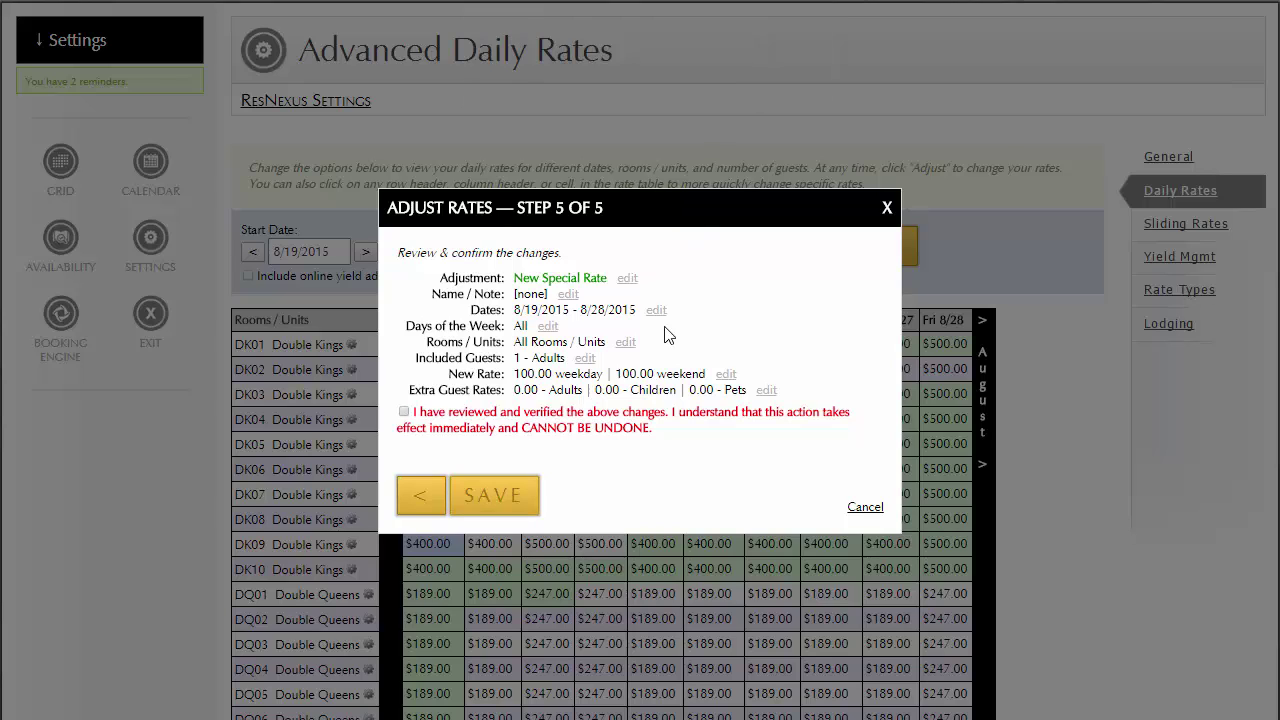
# Return to Step 4 and browse the rate adjustment types without changing the selection
pyautogui.click(421, 500)
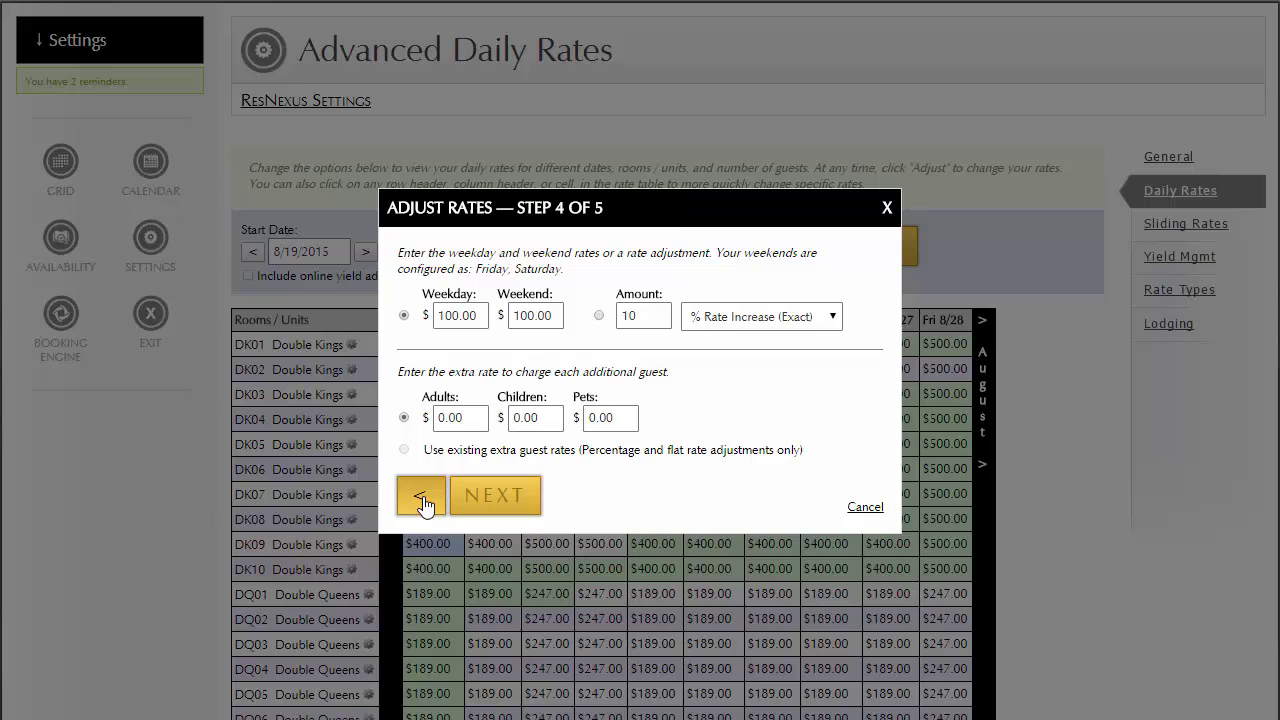
pyautogui.click(780, 318)
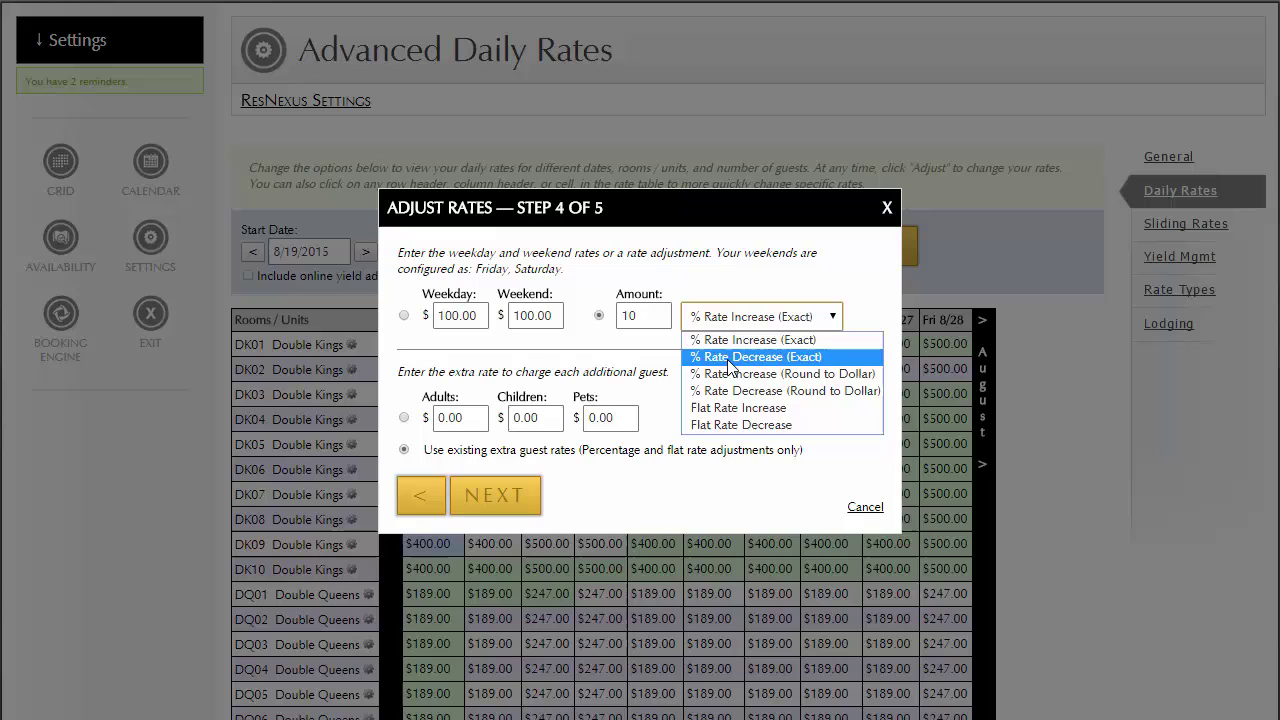
pyautogui.press('Up')
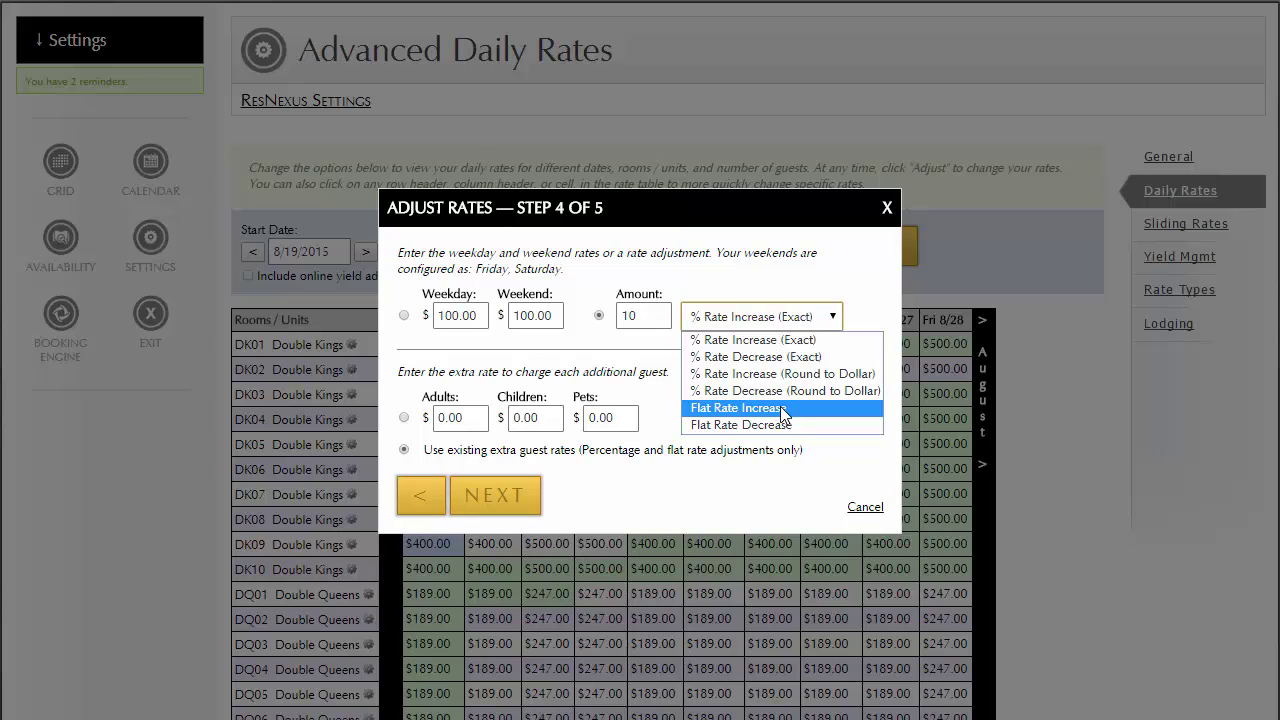
pyautogui.click(663, 508)
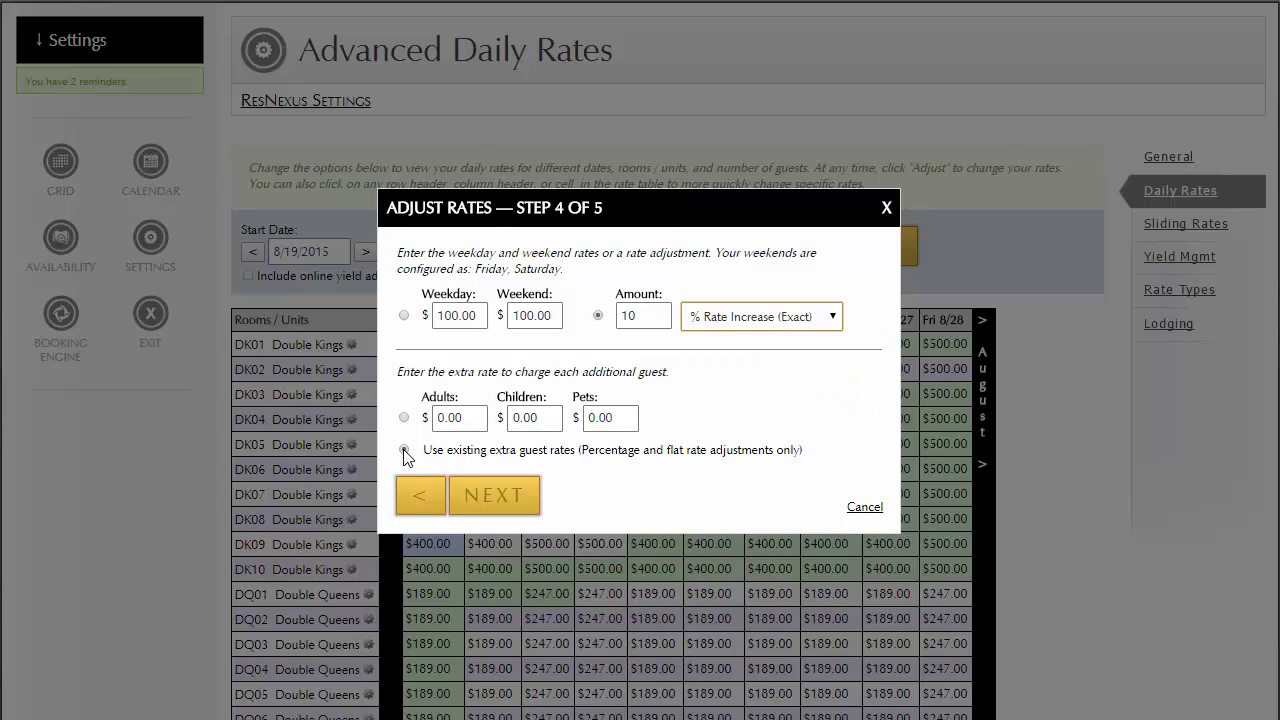
# Toggle the extra-guest options back to existing rates, then cancel the wizard without saving
pyautogui.click(404, 417)
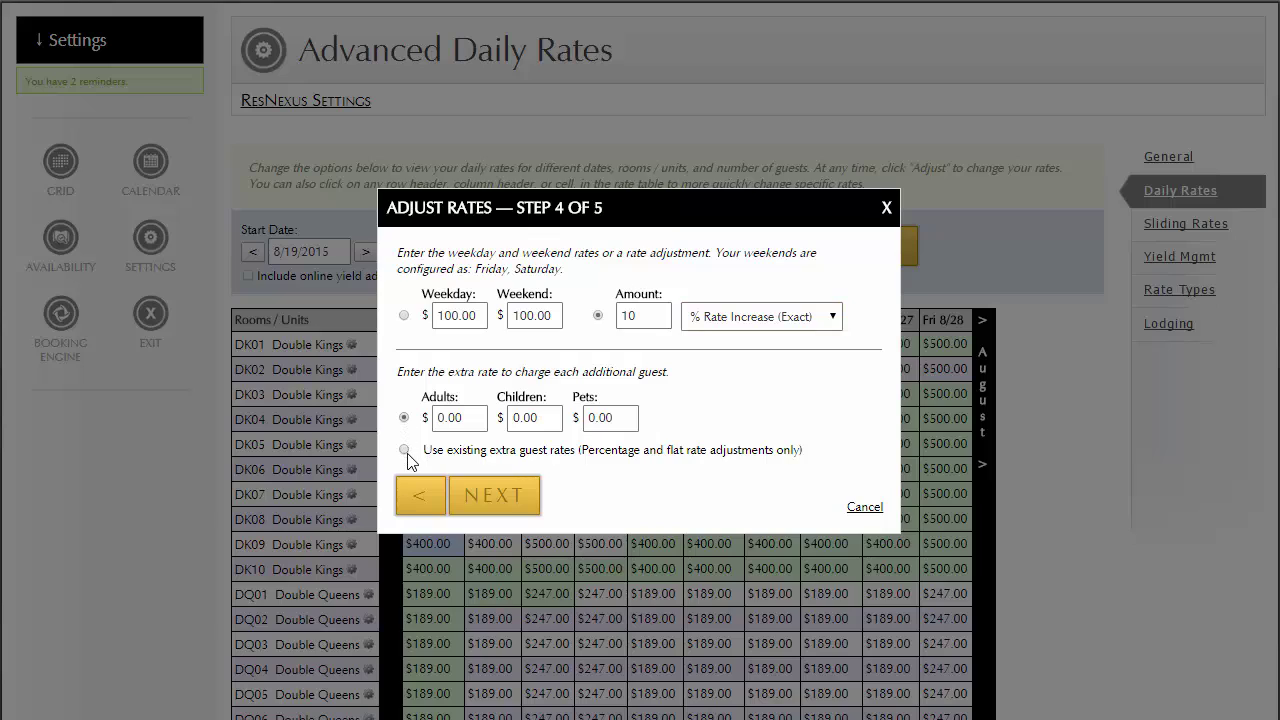
pyautogui.click(404, 450)
pyautogui.moveTo(640, 215)
pyautogui.mouseDown()
pyautogui.moveTo(777, 258)
pyautogui.moveTo(951, 679)
pyautogui.moveTo(588, 390)
pyautogui.moveTo(600, 260)
pyautogui.mouseUp()
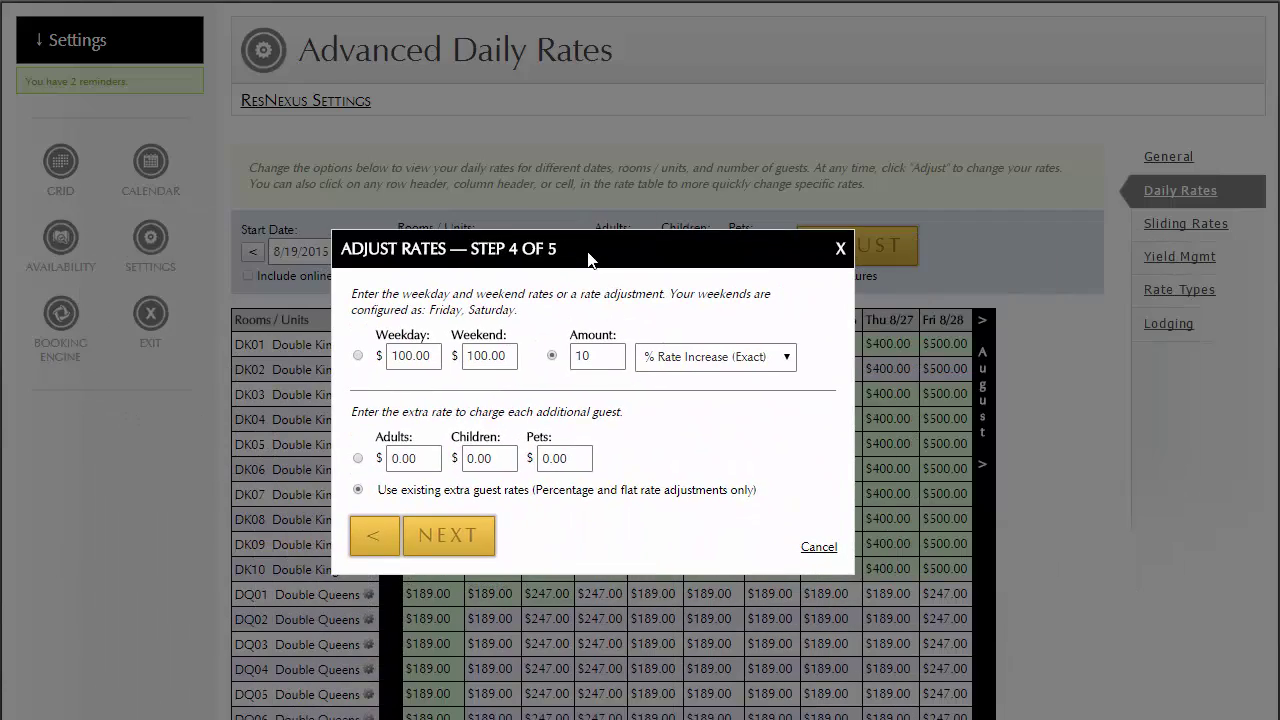
pyautogui.click(818, 549)
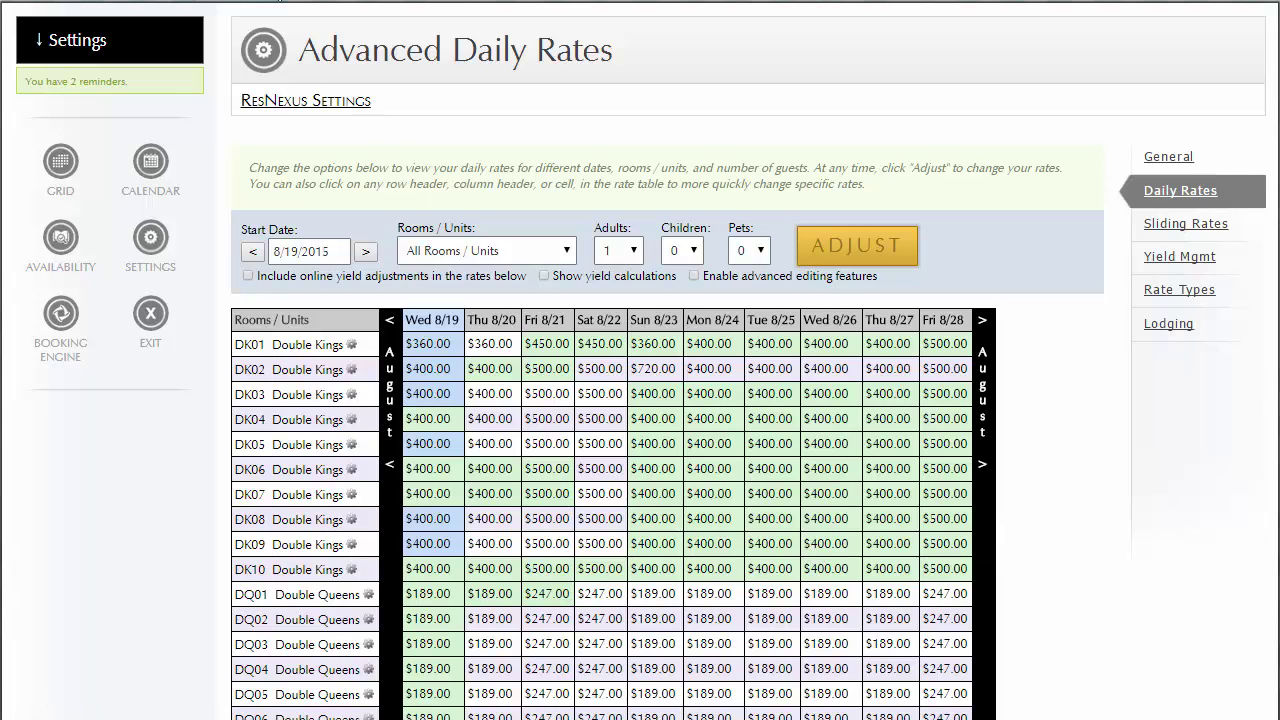
pyautogui.scroll(5, 392, 258)
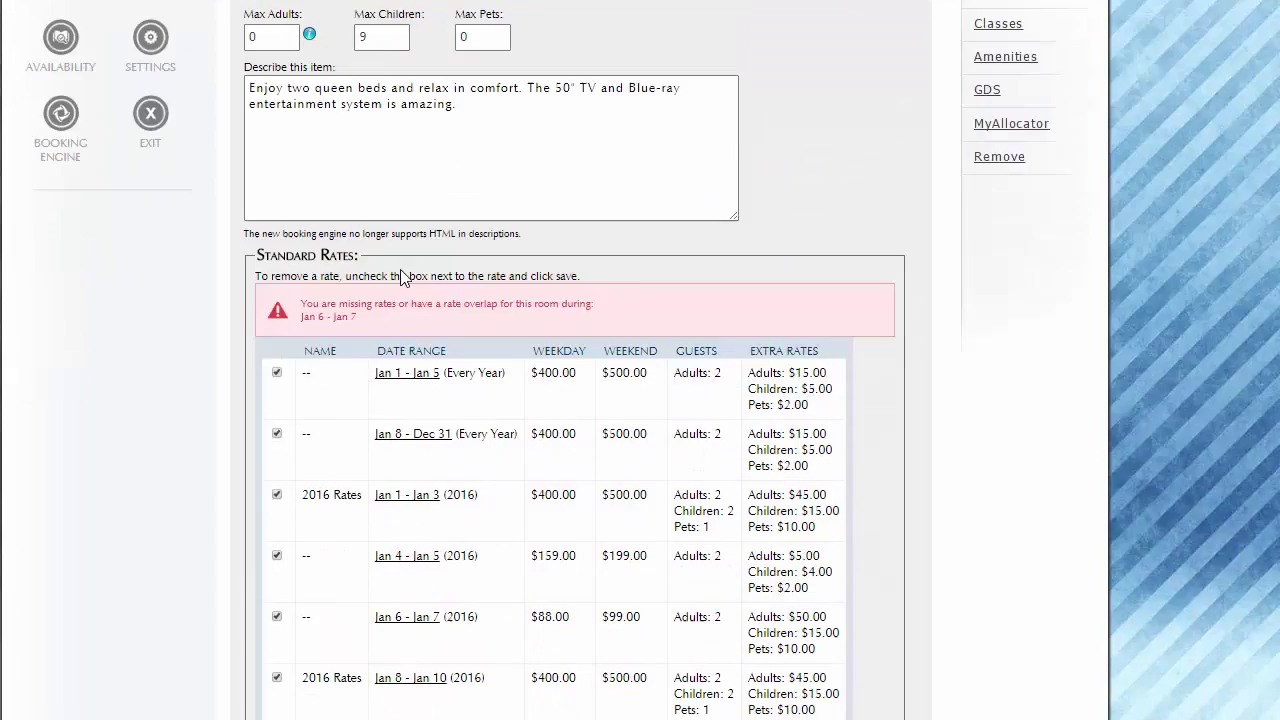
pyautogui.scroll(3, 406, 277)
pyautogui.scroll(-5, 644, 342)
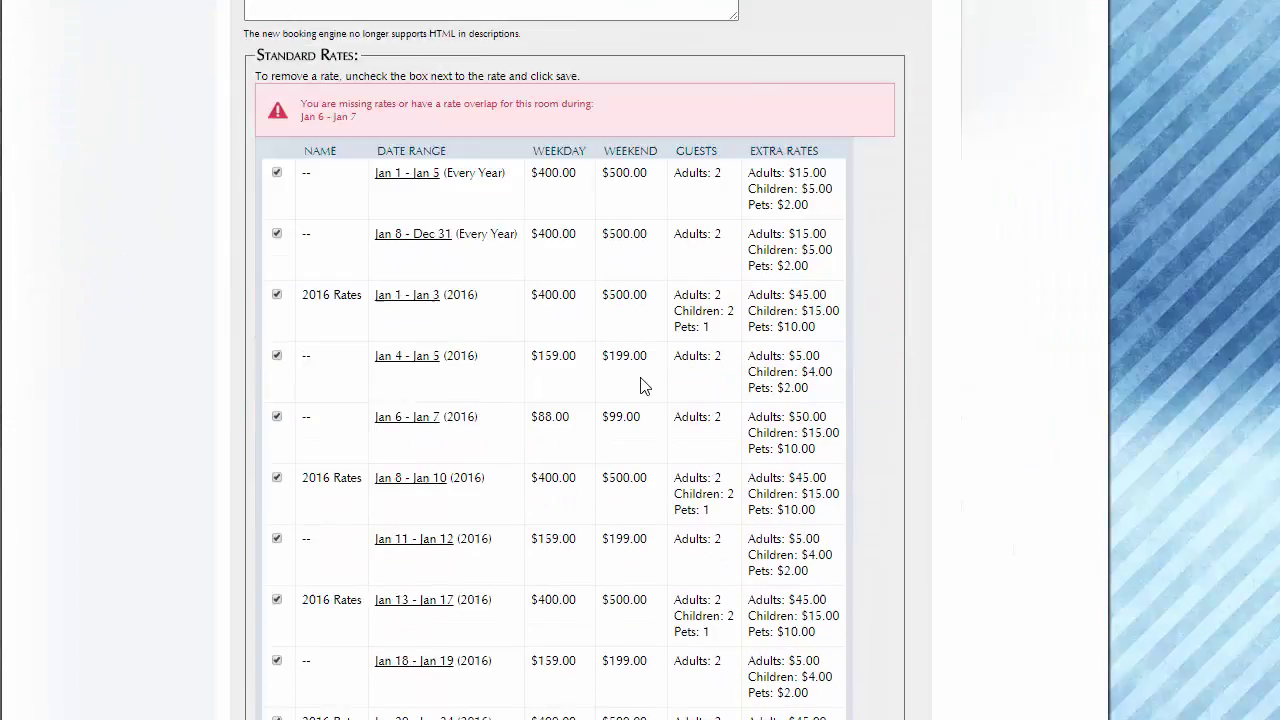
pyautogui.scroll(5, 632, 408)
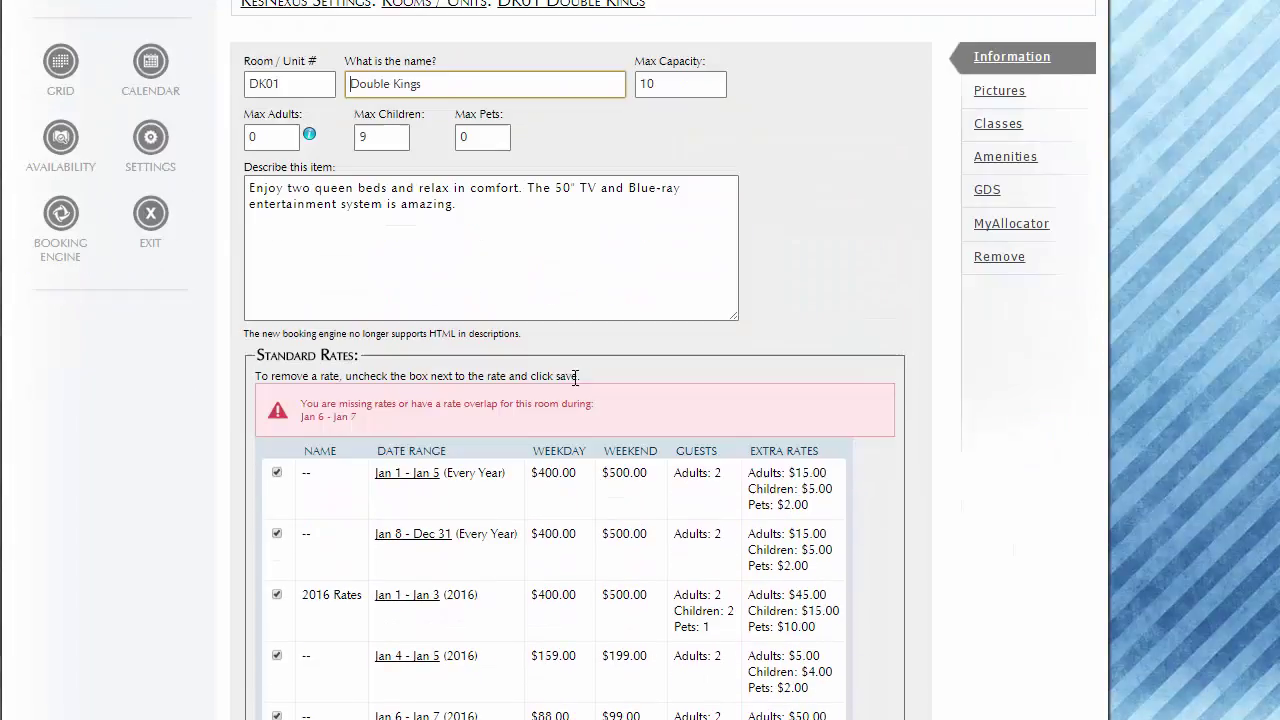
pyautogui.click(283, 7)
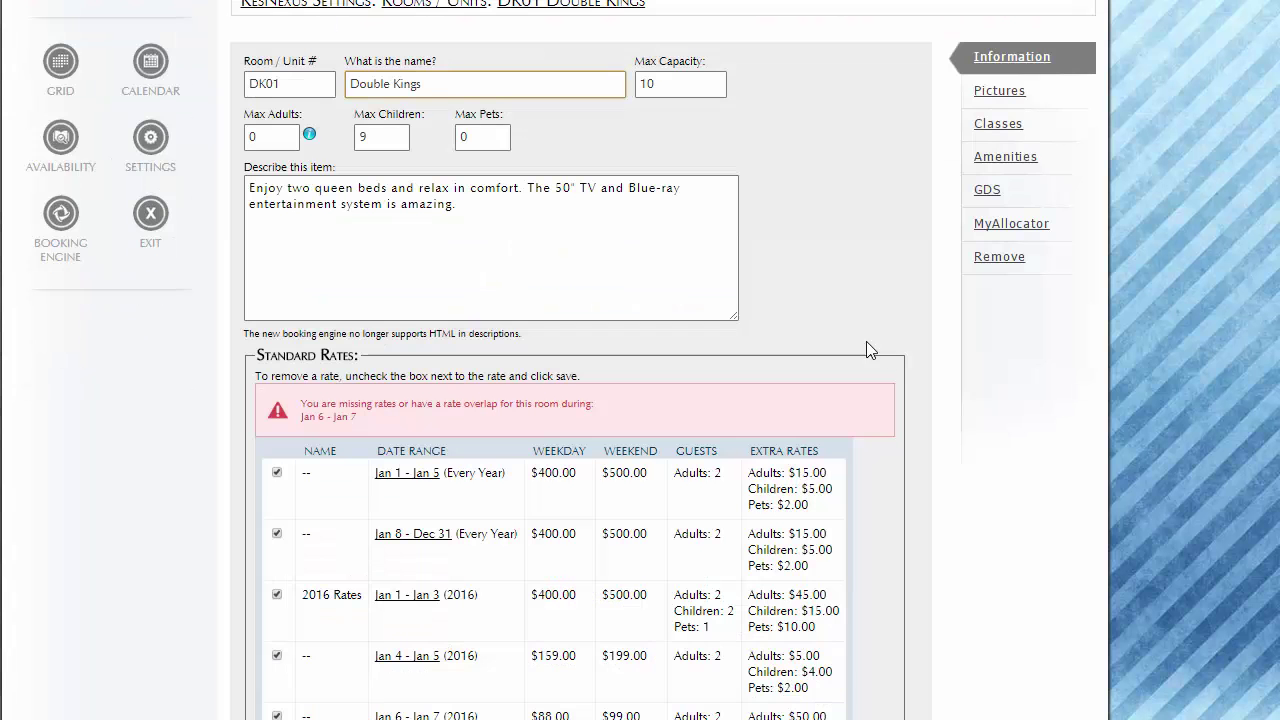
pyautogui.scroll(-3, 866, 349)
pyautogui.scroll(-2, 909, 355)
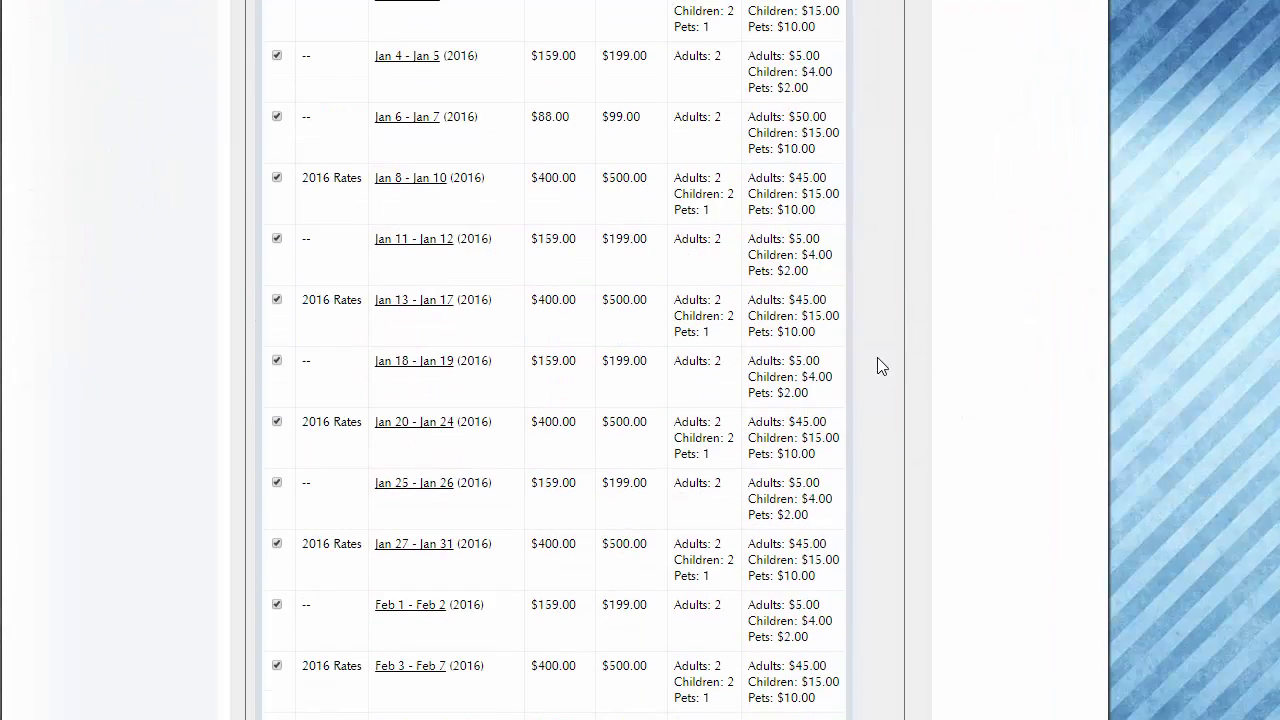
pyautogui.scroll(-2, 700, 345)
pyautogui.scroll(-3, 700, 345)
pyautogui.scroll(-2, 700, 348)
pyautogui.scroll(-3, 697, 352)
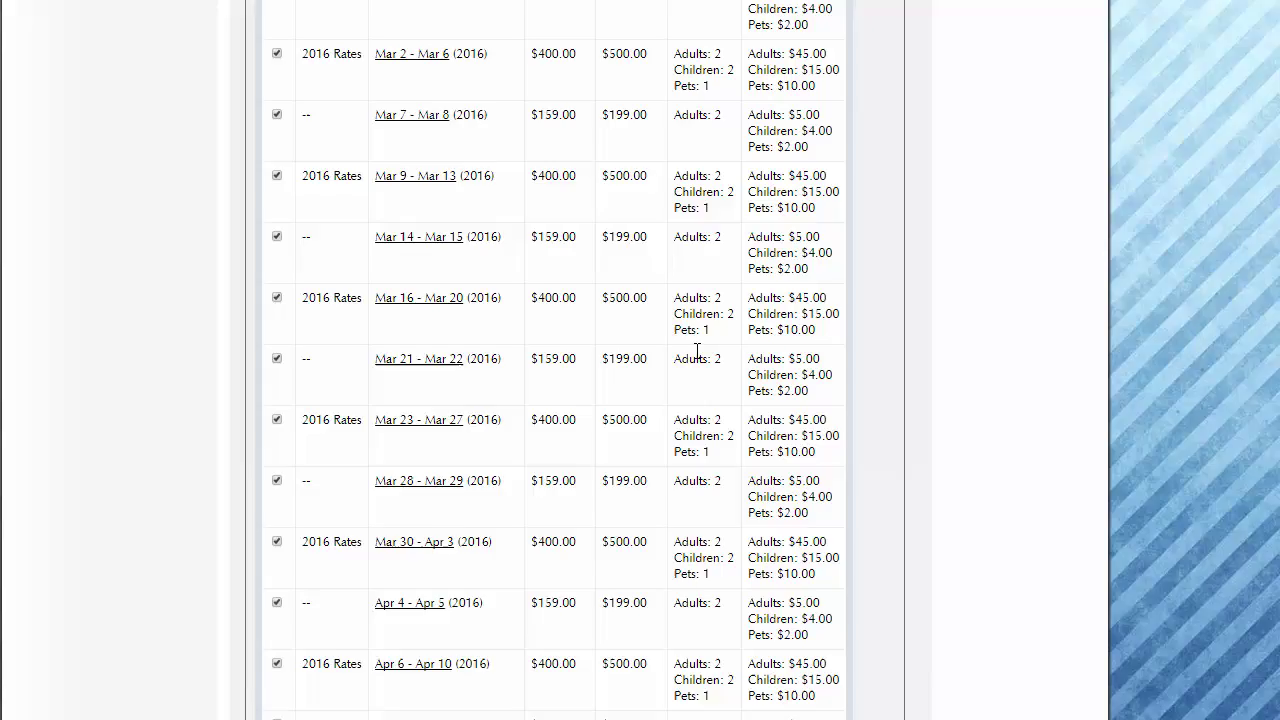
pyautogui.scroll(-3, 697, 352)
pyautogui.scroll(-3, 694, 357)
pyautogui.scroll(-3, 694, 357)
pyautogui.scroll(-3, 694, 360)
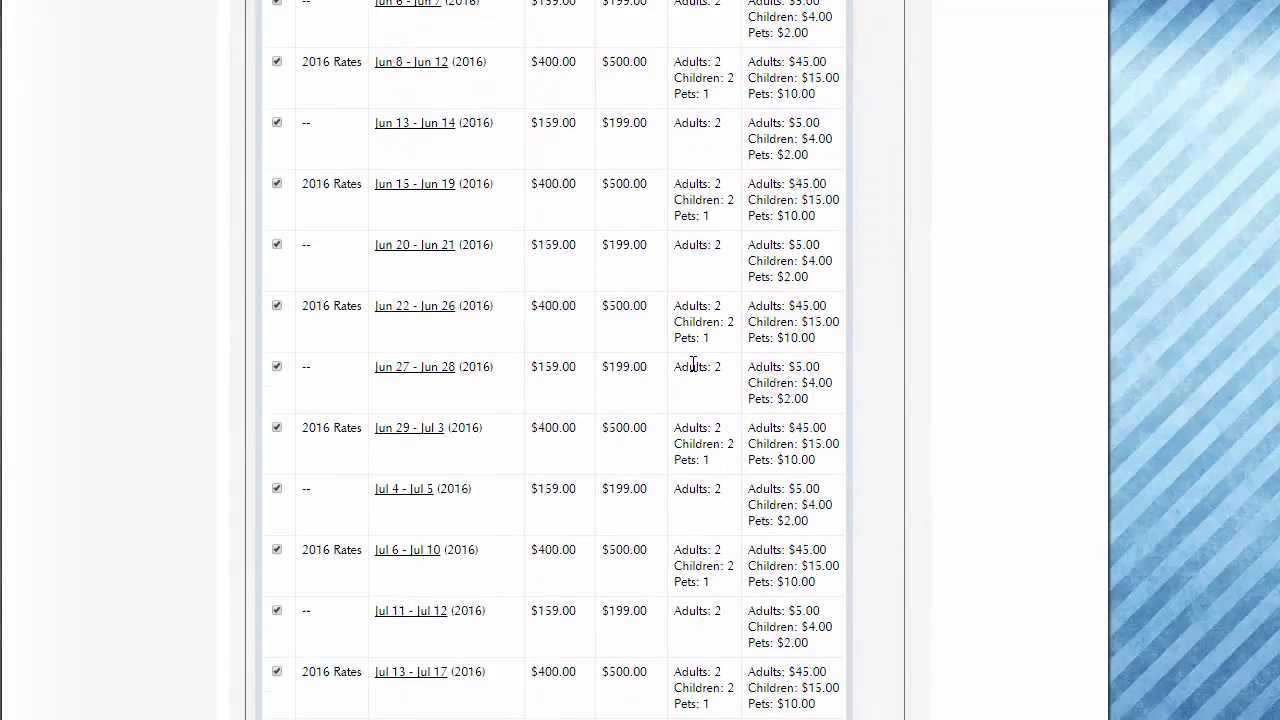
pyautogui.scroll(-4, 650, 366)
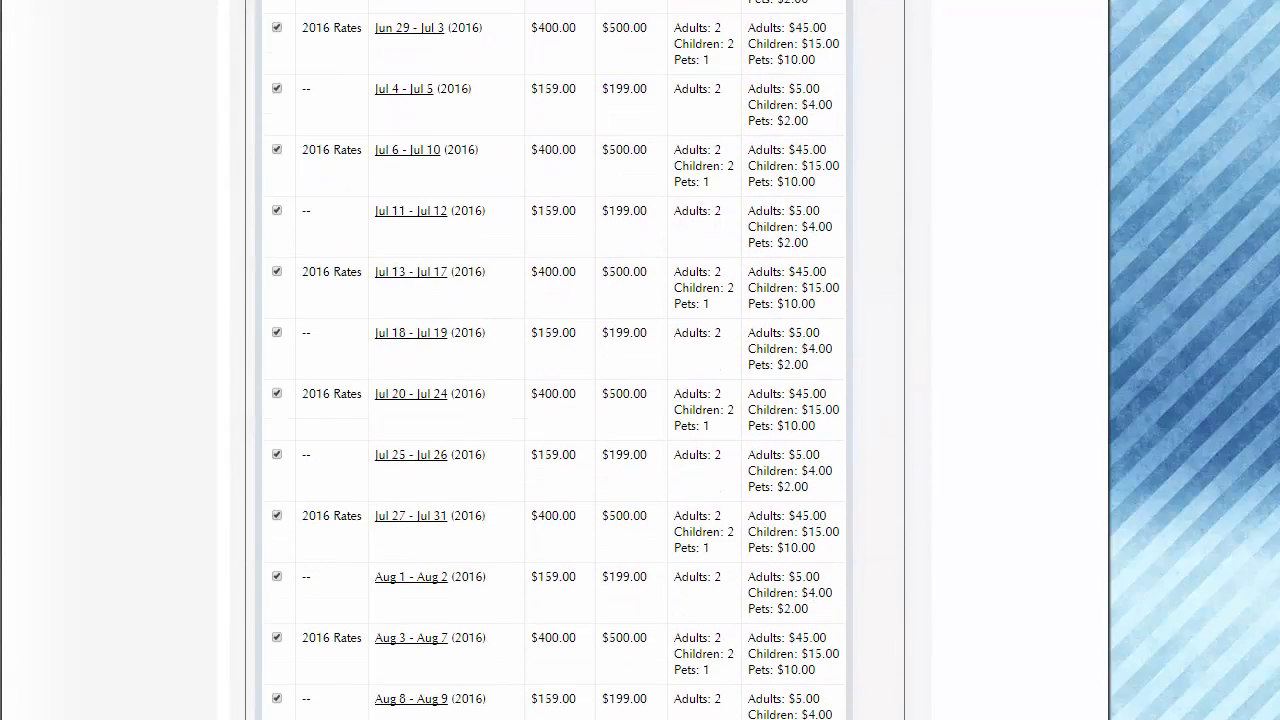